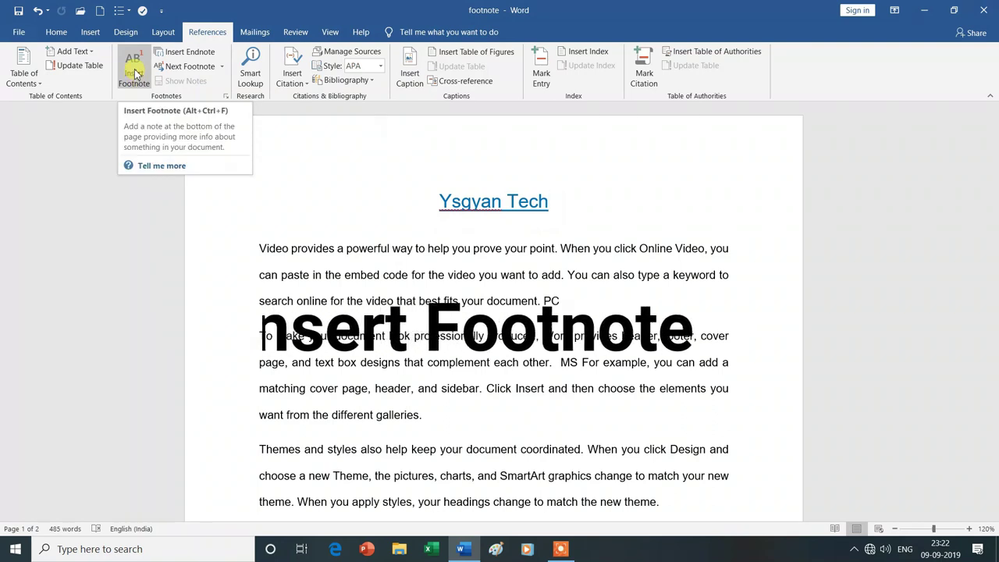
# - Insert footnote 1 after the Ysgyan Tech title with the text 'My youtube channel'
pyautogui.click(135, 71)
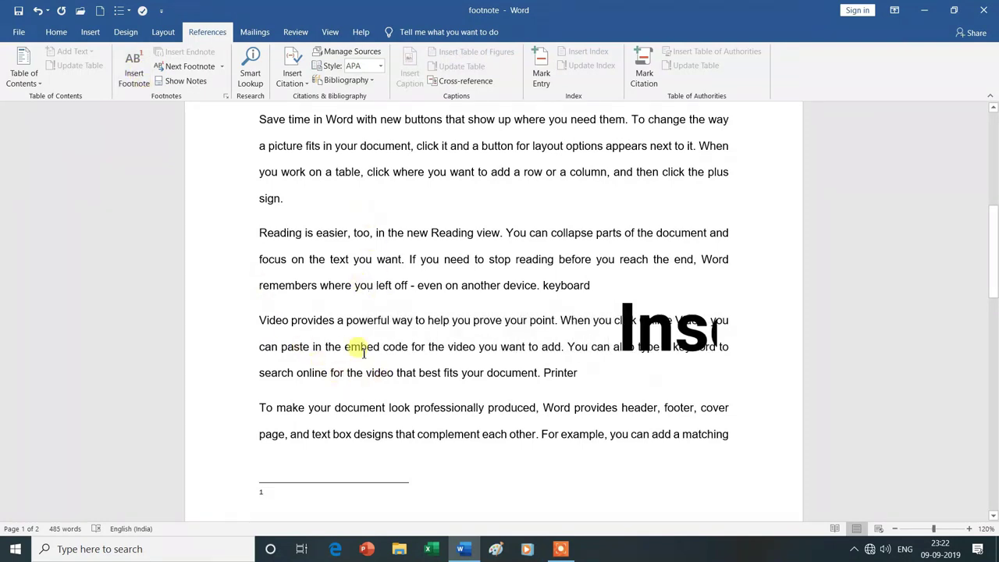
pyautogui.click(264, 491)
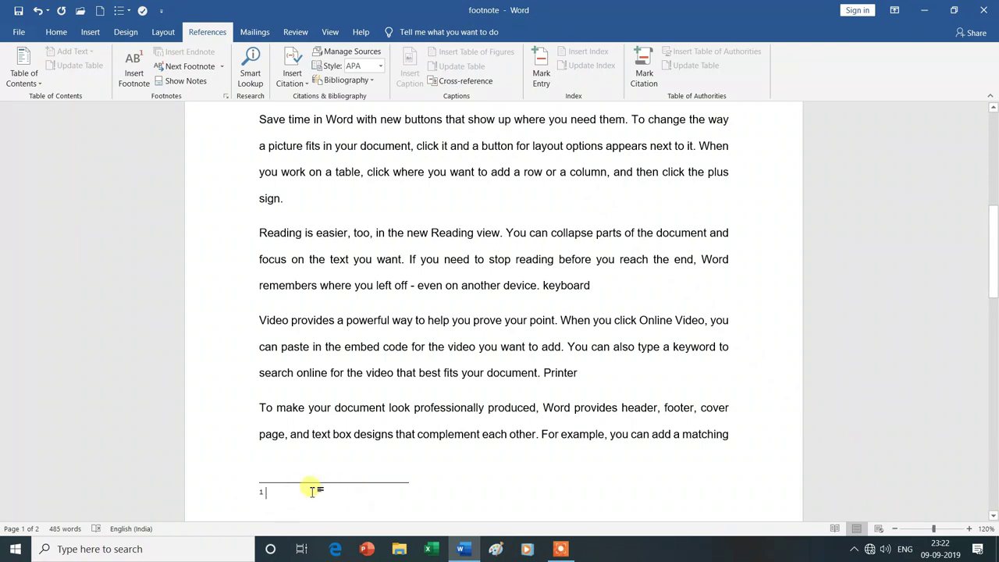
pyautogui.scroll(5, 312, 490)
pyautogui.scroll(5, 312, 490)
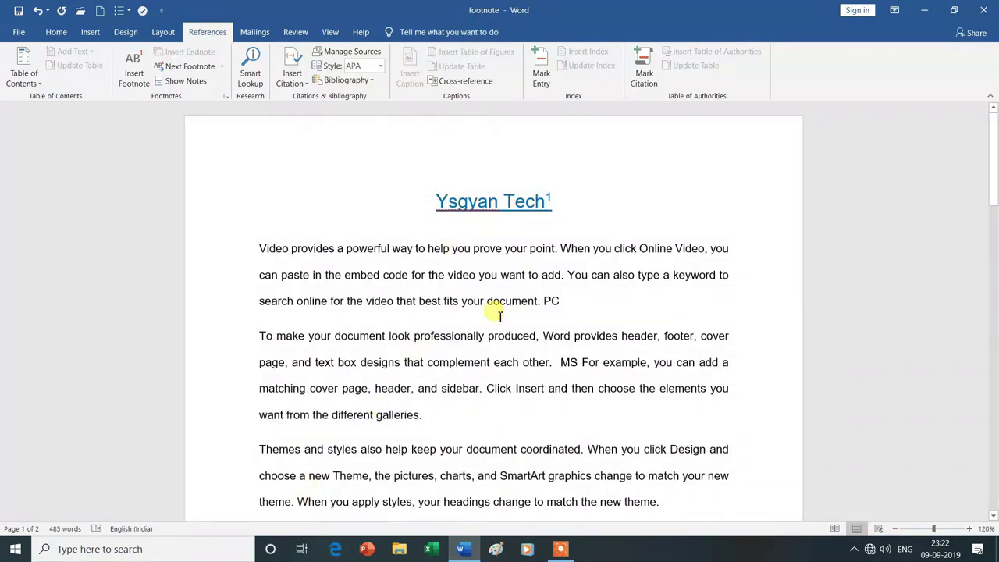
pyautogui.scroll(-1, 550, 207)
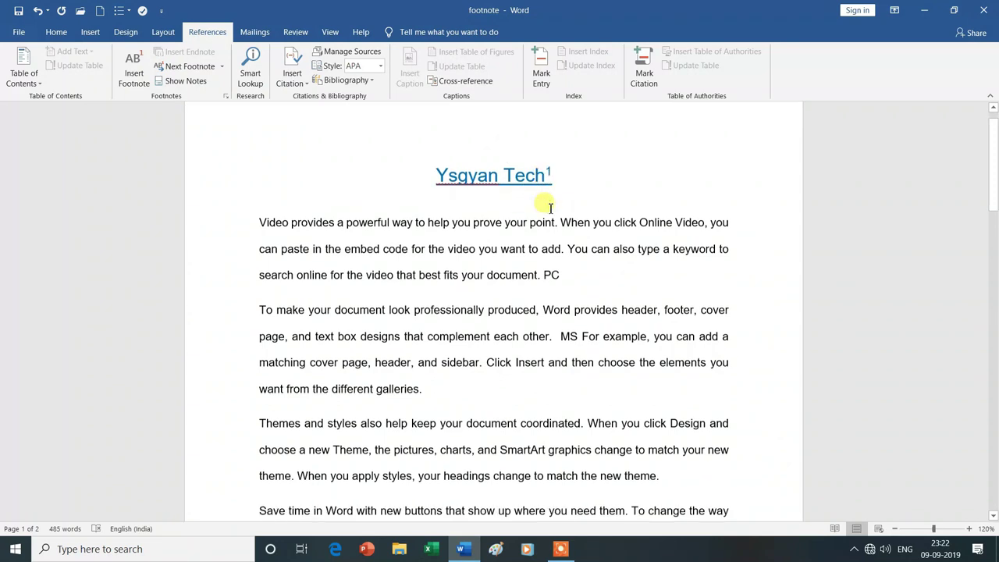
pyautogui.scroll(-3, 550, 208)
pyautogui.scroll(-3, 542, 200)
pyautogui.scroll(1, 546, 201)
pyautogui.scroll(-3, 520, 252)
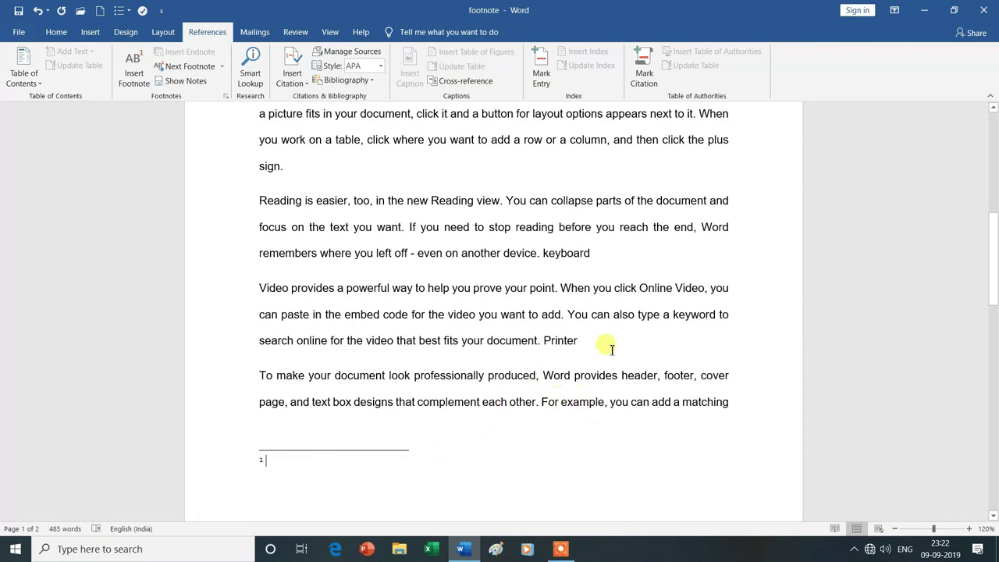
pyautogui.write('My youtube cha')
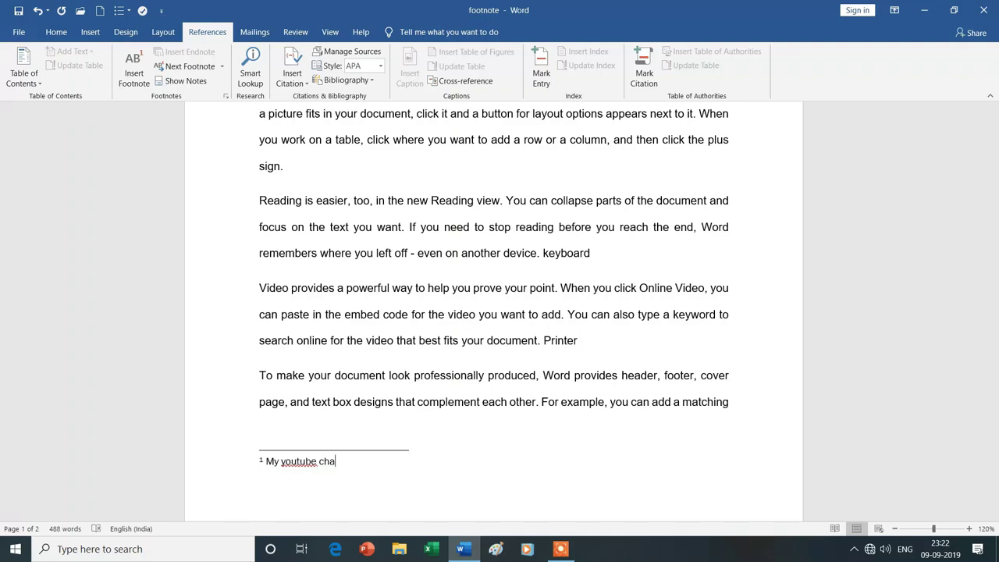
pyautogui.write('nnel')
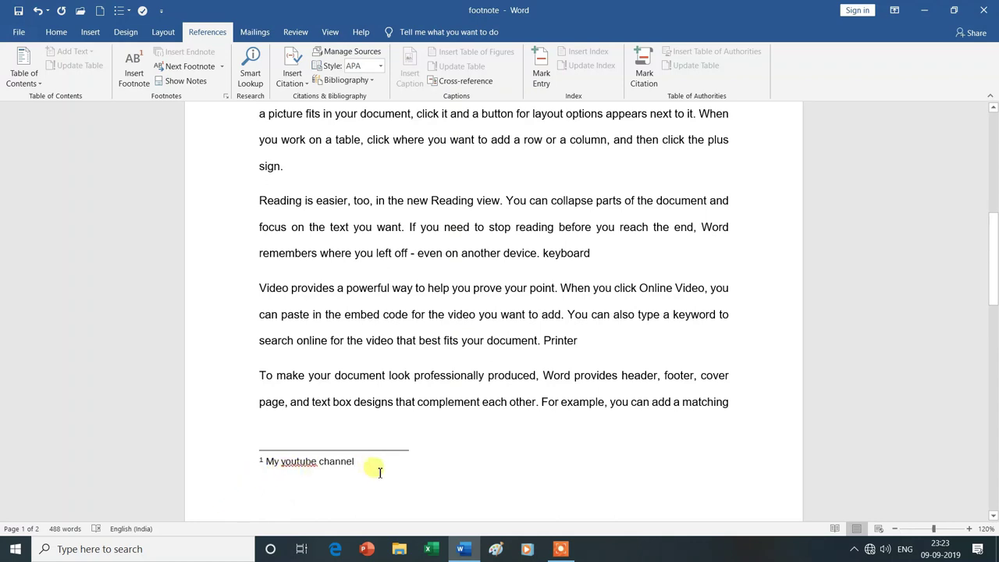
pyautogui.scroll(1, 380, 472)
pyautogui.scroll(3, 380, 473)
pyautogui.scroll(5, 380, 473)
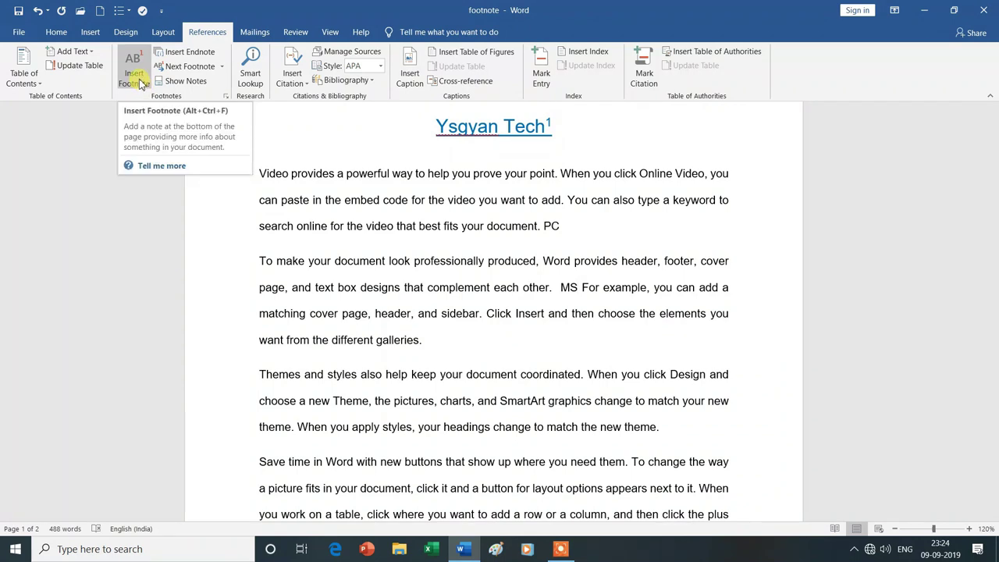
pyautogui.click(141, 85)
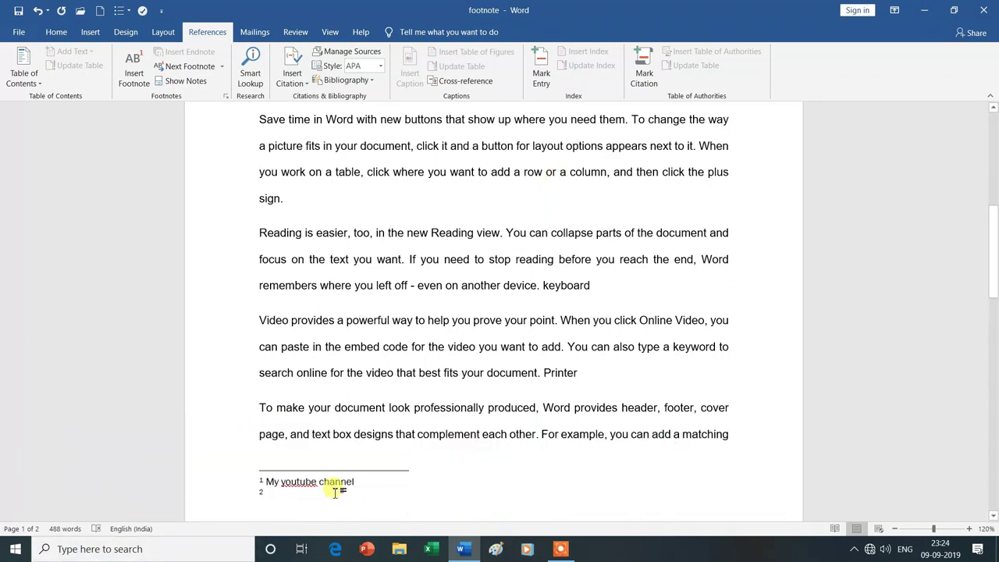
# - Type 'microsoft' as the text of footnote 2 after MS
pyautogui.write('mic')
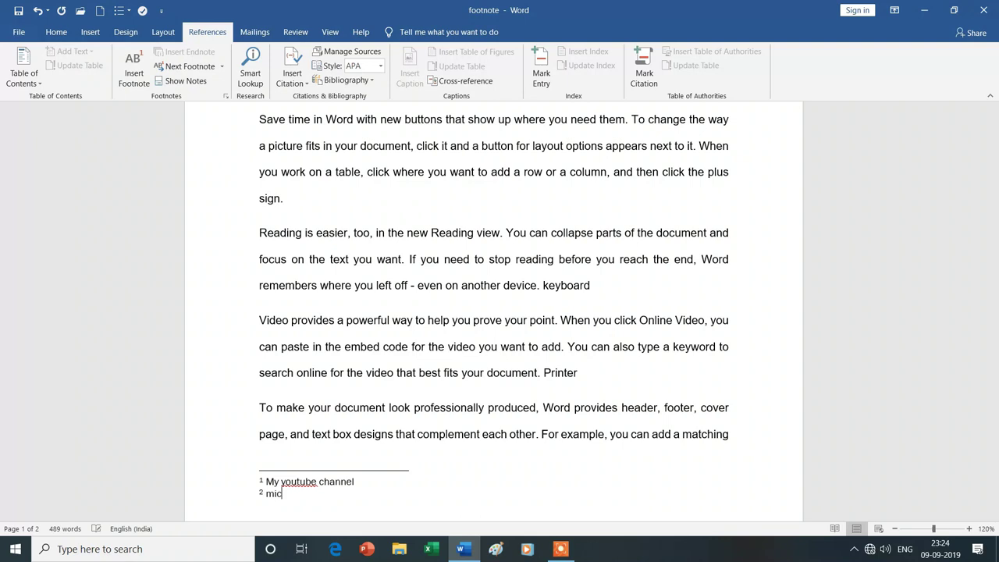
pyautogui.write('rosoft')
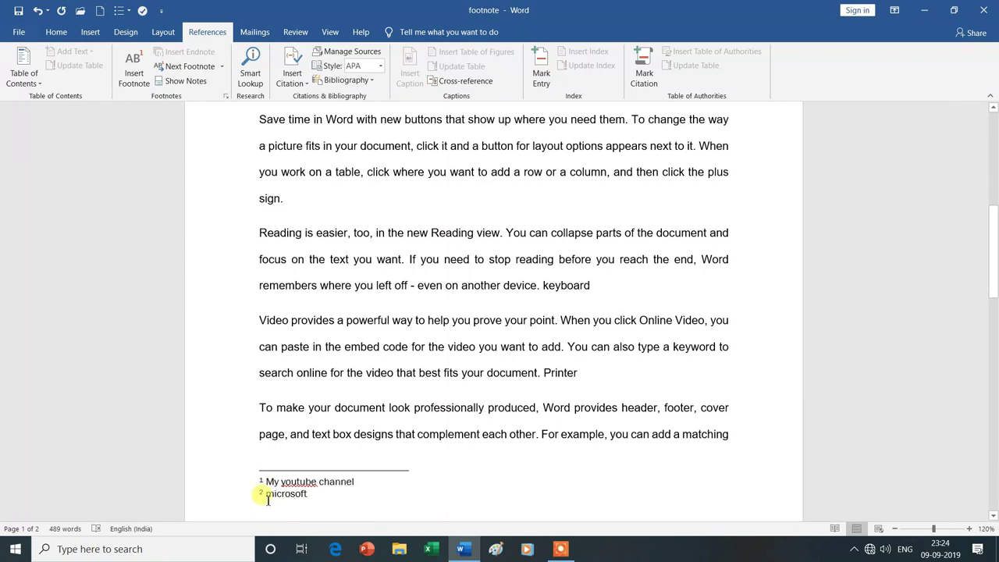
pyautogui.click(327, 501)
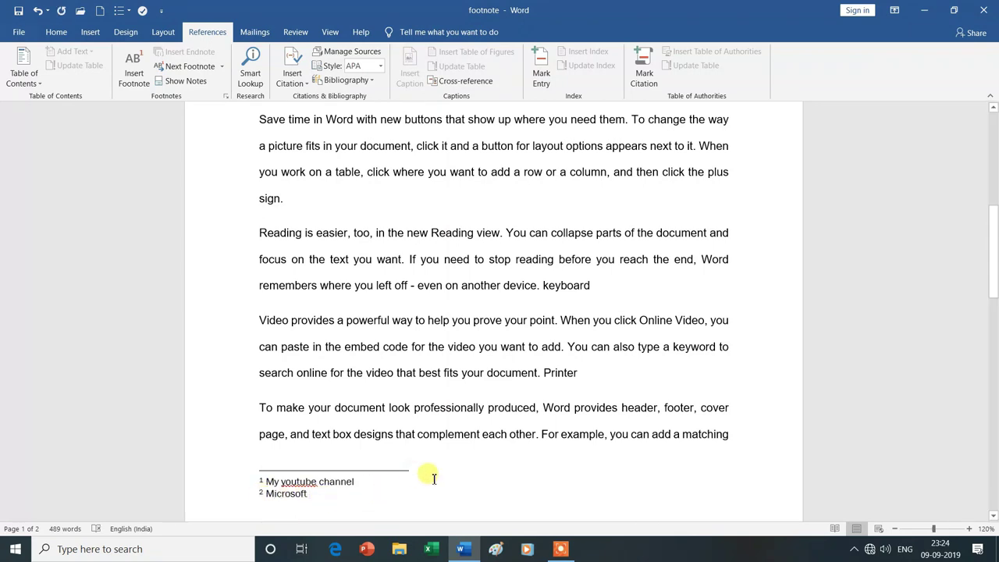
pyautogui.scroll(2, 425, 474)
pyautogui.scroll(2, 434, 479)
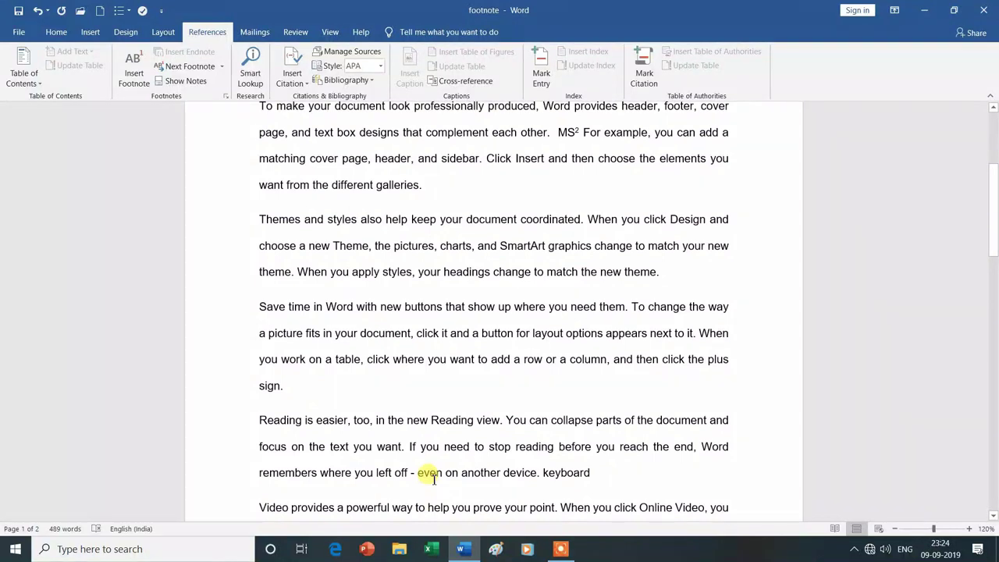
pyautogui.scroll(1, 576, 157)
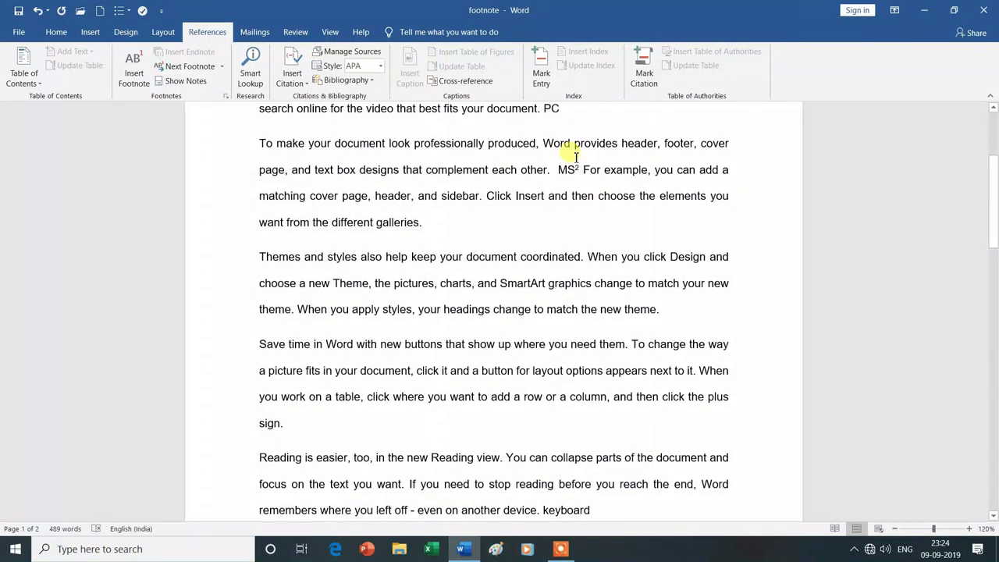
pyautogui.moveTo(575, 132)
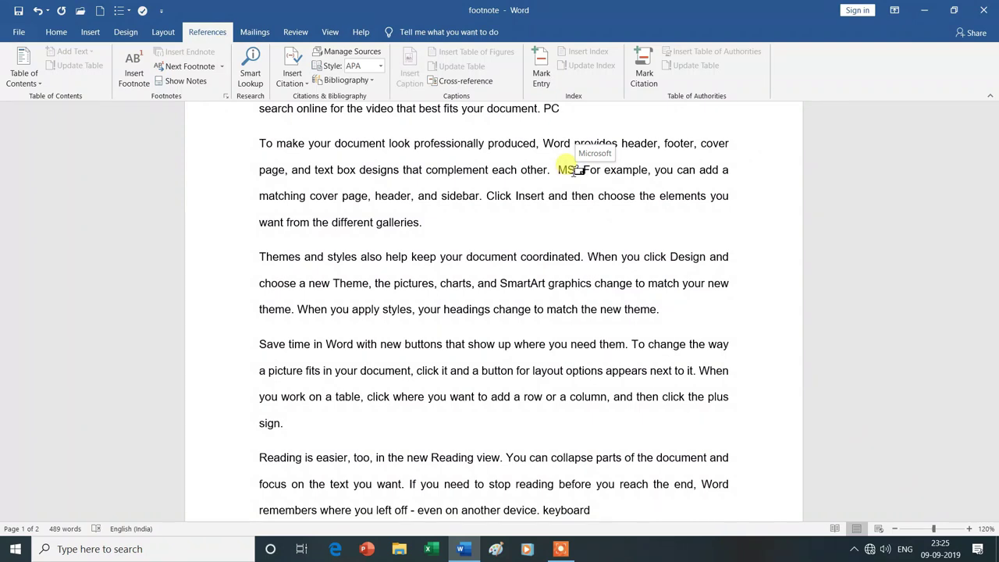
pyautogui.scroll(1, 574, 169)
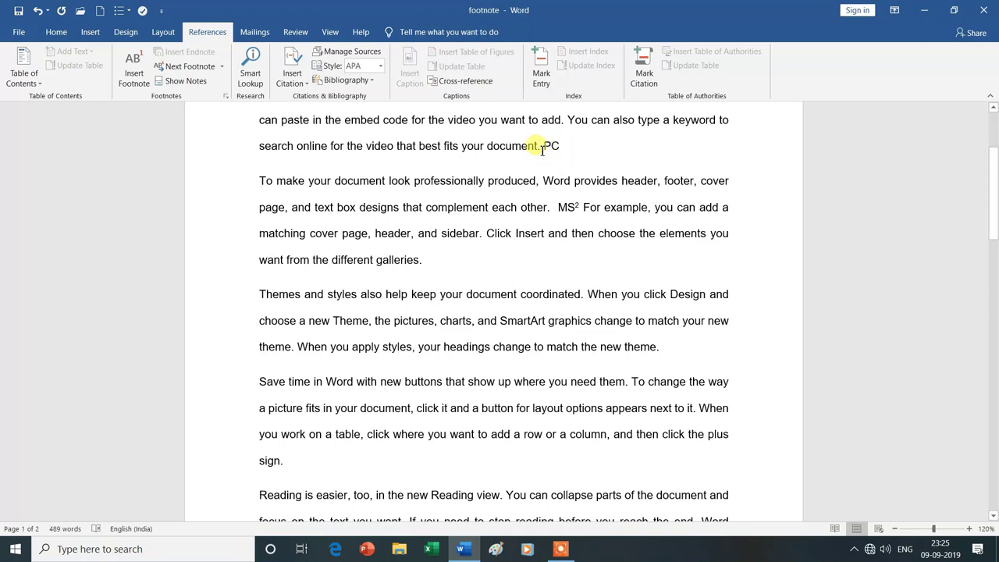
pyautogui.scroll(1, 570, 195)
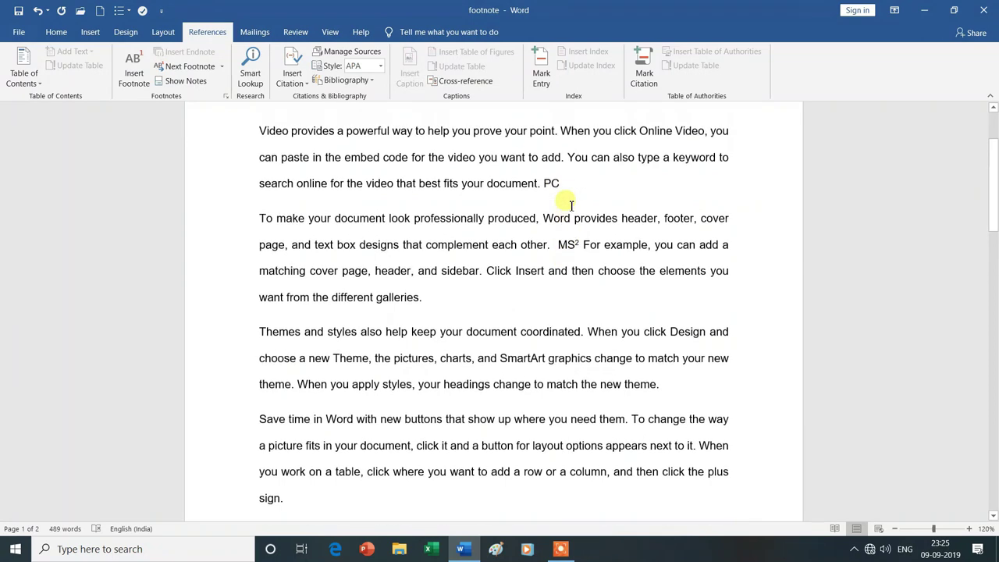
pyautogui.scroll(1, 570, 195)
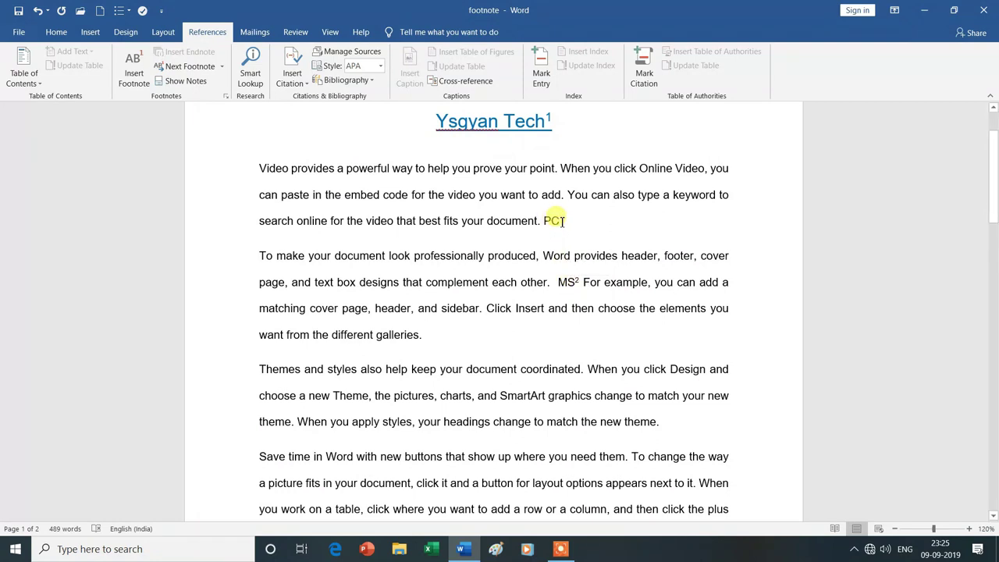
pyautogui.click(563, 221)
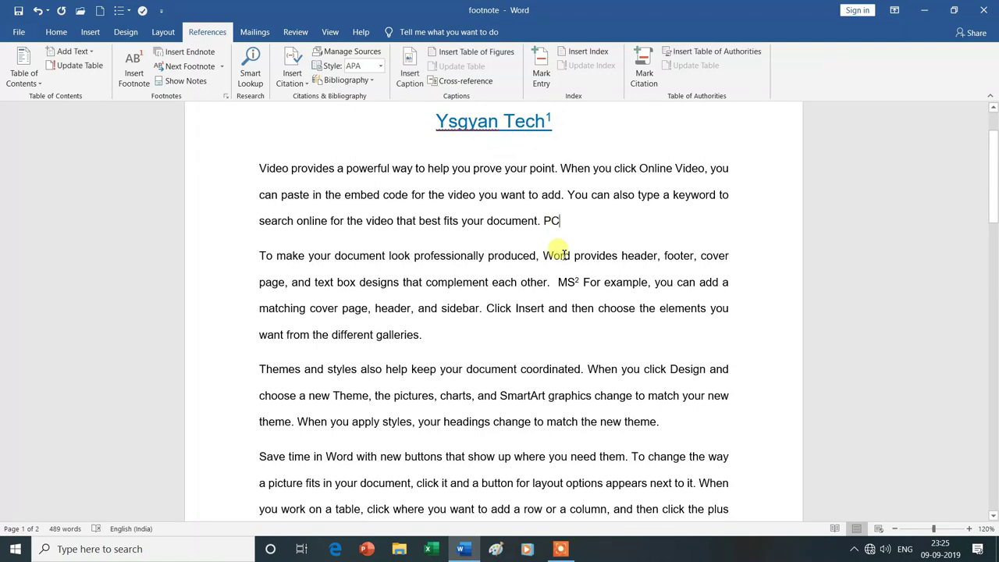
# - Insert a footnote after PC reading 'personal computer', making the Microsoft note number 3
pyautogui.scroll(-3, 556, 234)
pyautogui.scroll(-3, 558, 234)
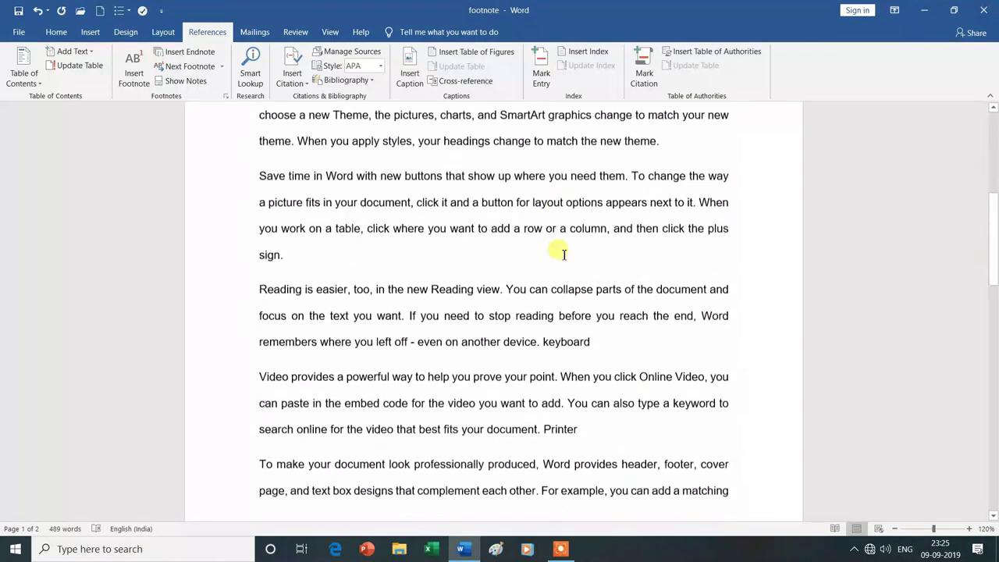
pyautogui.scroll(-2, 546, 281)
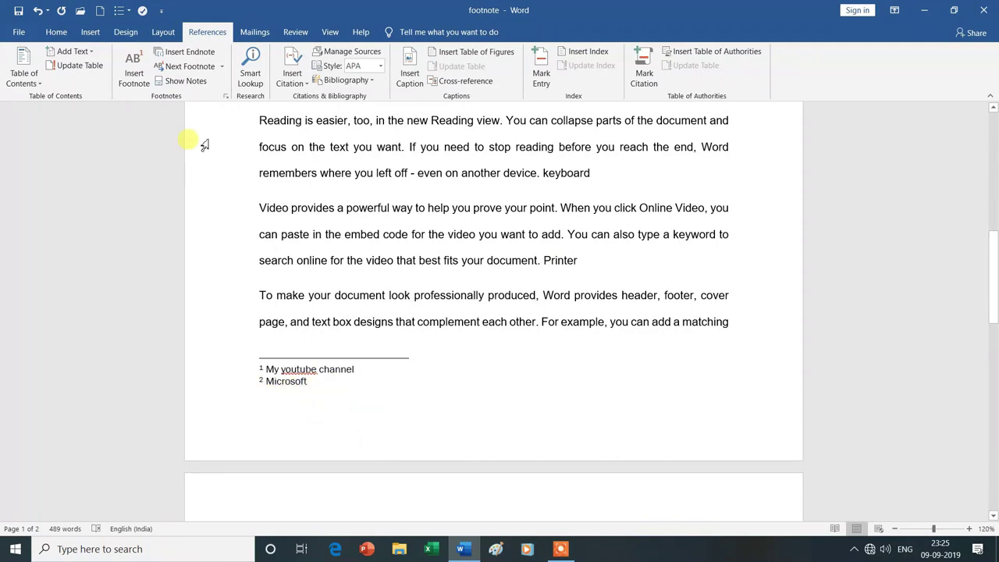
pyautogui.click(136, 78)
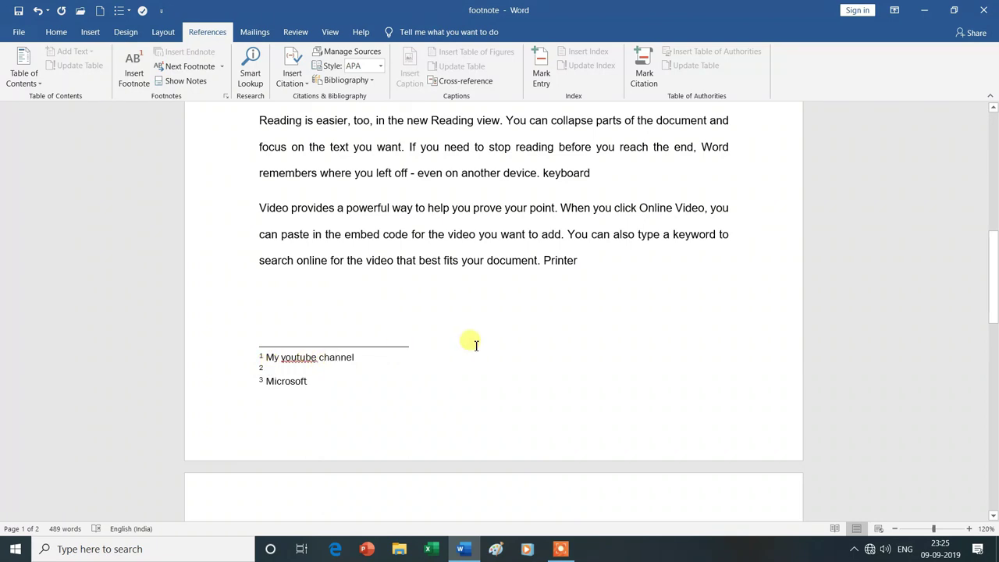
pyautogui.scroll(3, 475, 343)
pyautogui.scroll(4, 471, 352)
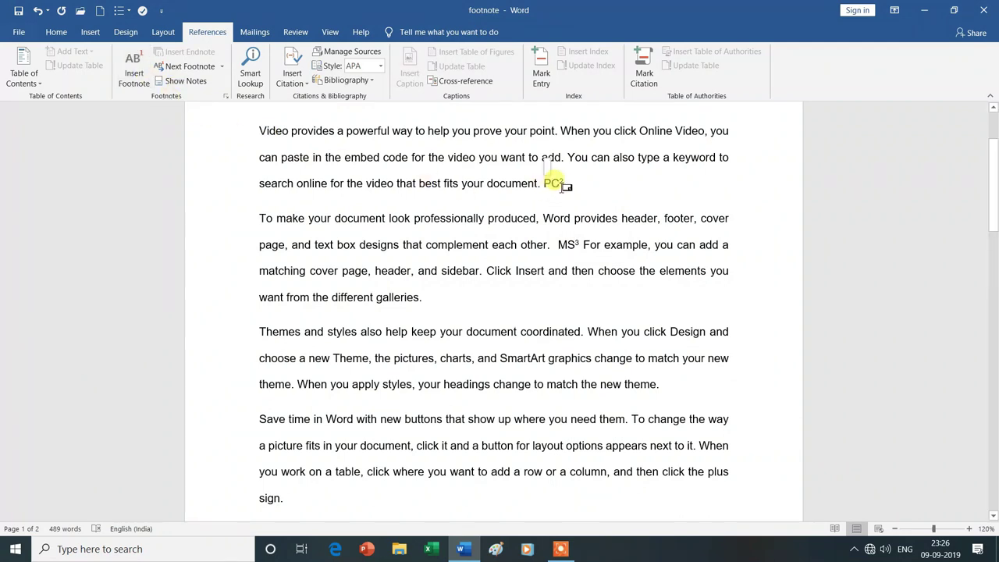
pyautogui.scroll(-4, 453, 488)
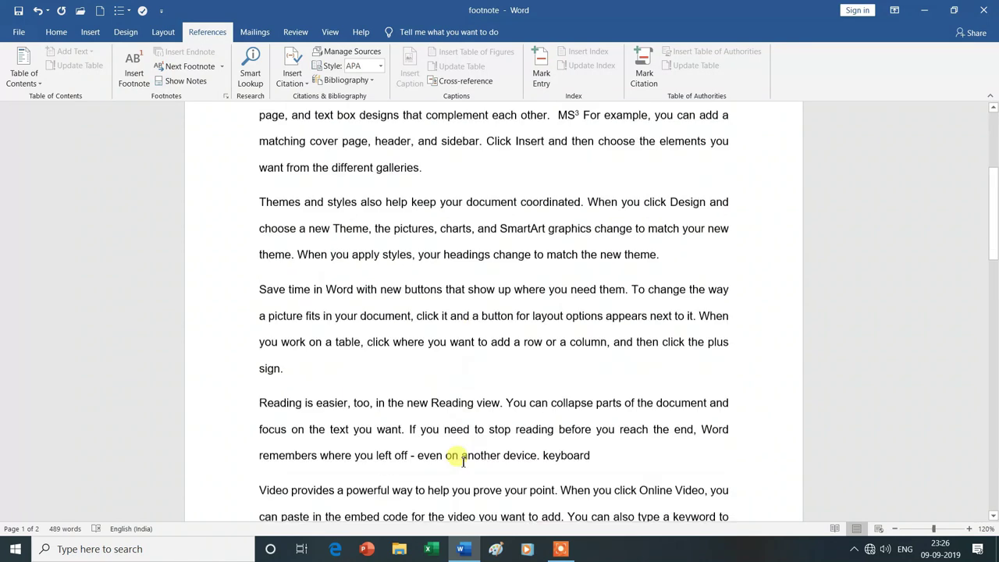
pyautogui.click(267, 480)
pyautogui.write('personal computer')
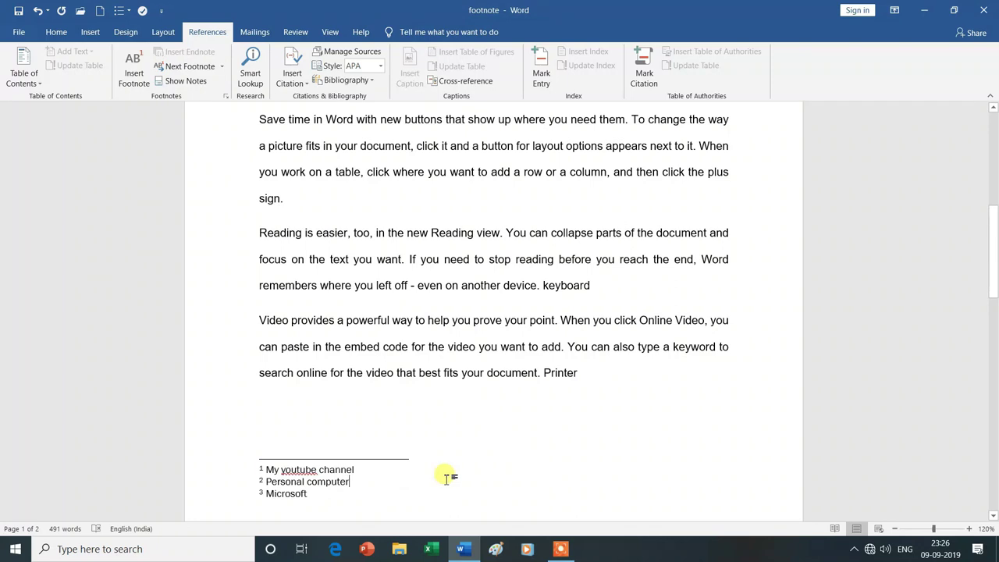
# - Erase the trailing characters of footnote 2
pyautogui.scroll(5, 448, 478)
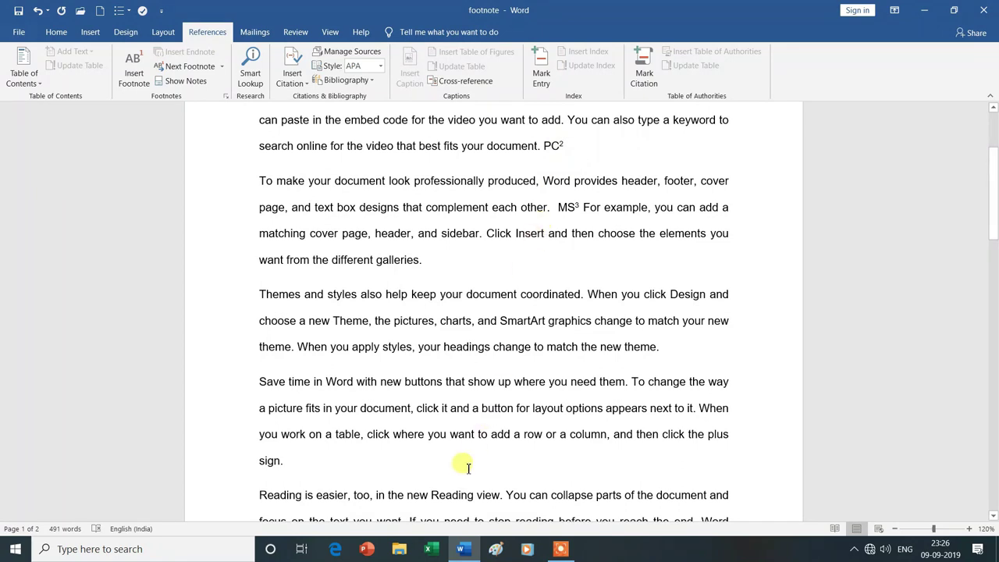
pyautogui.scroll(-5, 461, 463)
pyautogui.scroll(-3, 467, 465)
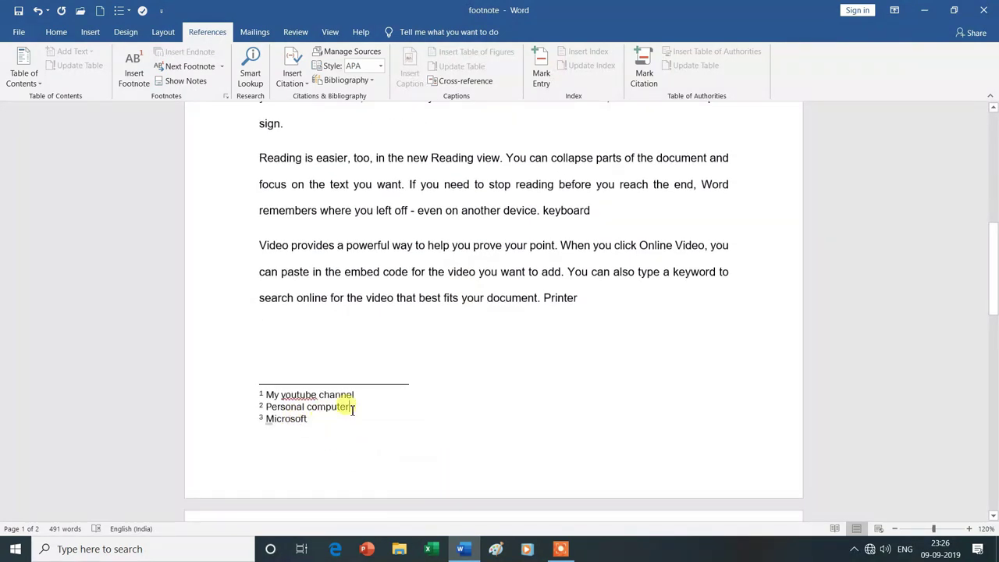
pyautogui.press('BackSpace')
pyautogui.press('BackSpace')
pyautogui.press('BackSpace')
pyautogui.press('BackSpace')
pyautogui.press('BackSpace')
pyautogui.press('BackSpace')
pyautogui.press('BackSpace')
pyautogui.press('BackSpace')
pyautogui.scroll(3, 488, 406)
pyautogui.scroll(2, 489, 406)
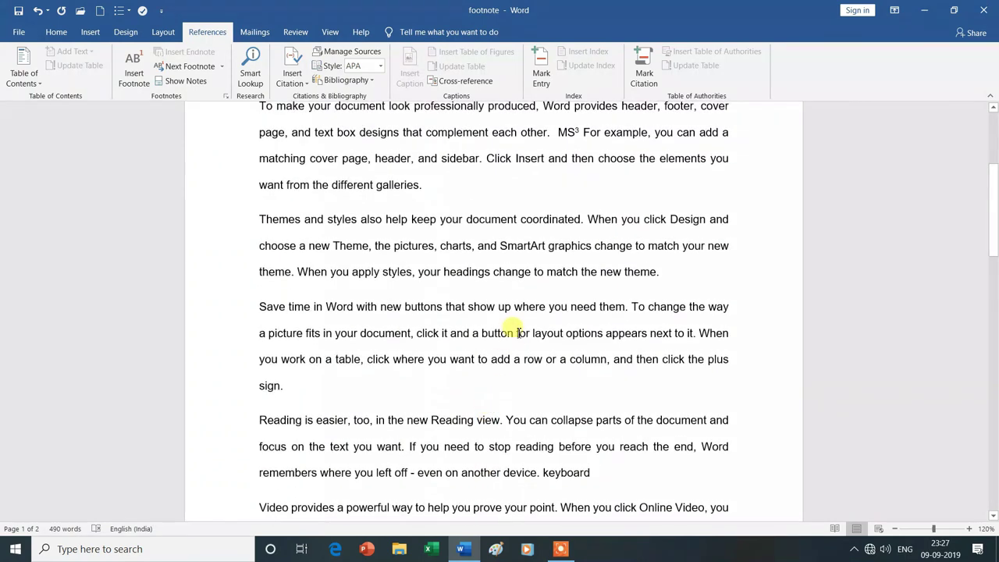
pyautogui.scroll(1, 515, 341)
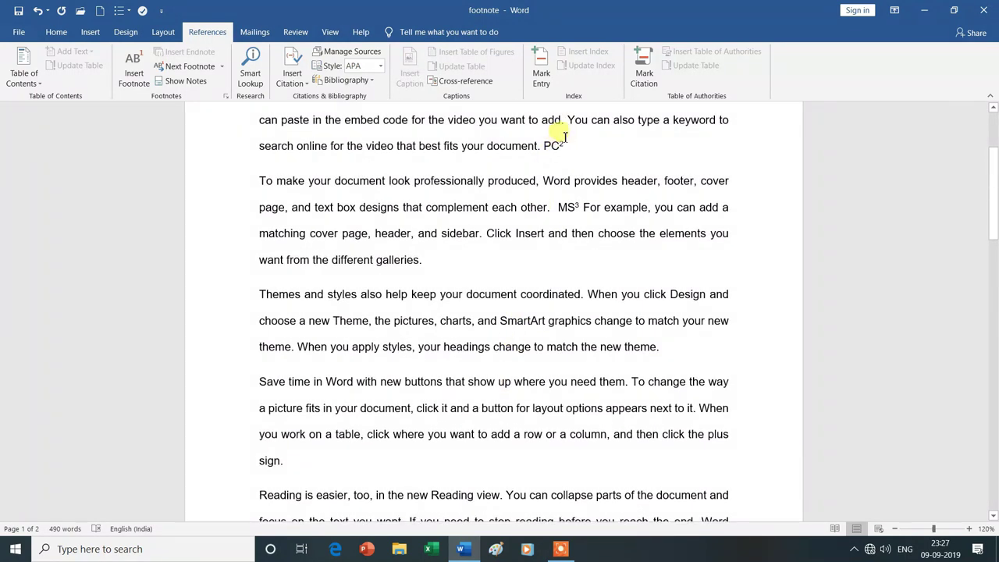
pyautogui.moveTo(556, 146)
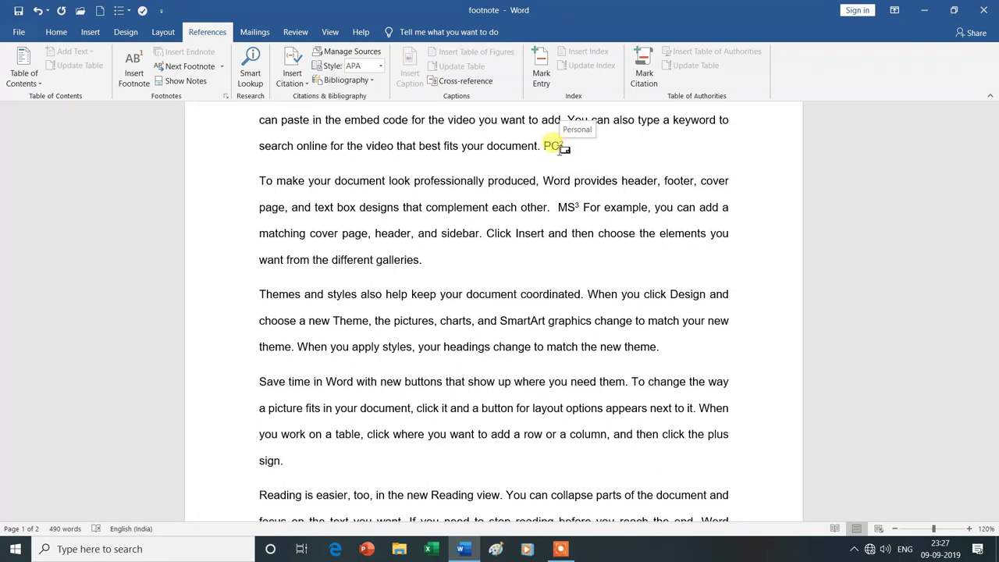
# - Type 'computer' after 'Personal' so footnote 2 reads Personal computer
pyautogui.moveTo(559, 148); pyautogui.dragTo(559, 148)
pyautogui.scroll(-6, 568, 138)
pyautogui.moveTo(562, 147)
pyautogui.mouseDown()
pyautogui.moveTo(304, 304)
pyautogui.moveTo(311, 295)
pyautogui.moveTo(383, 326)
pyautogui.mouseUp()
pyautogui.write('computer')
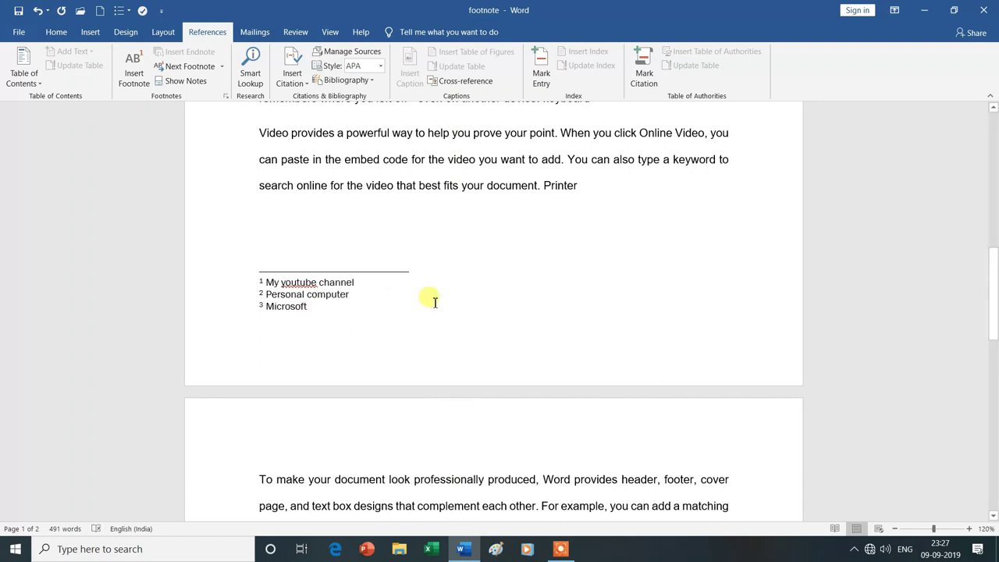
pyautogui.scroll(5, 435, 302)
pyautogui.scroll(2, 435, 302)
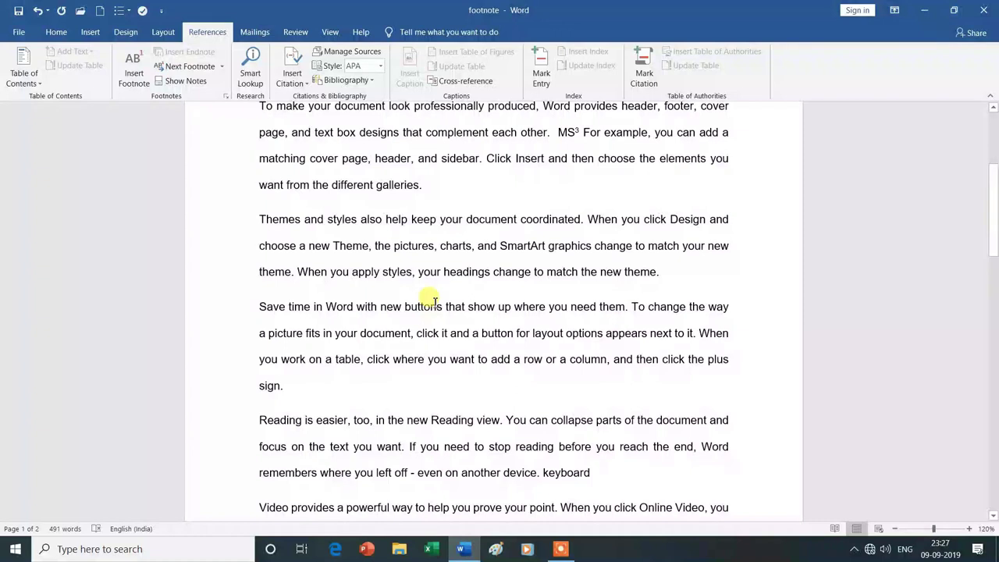
pyautogui.scroll(2, 435, 302)
pyautogui.scroll(2, 435, 302)
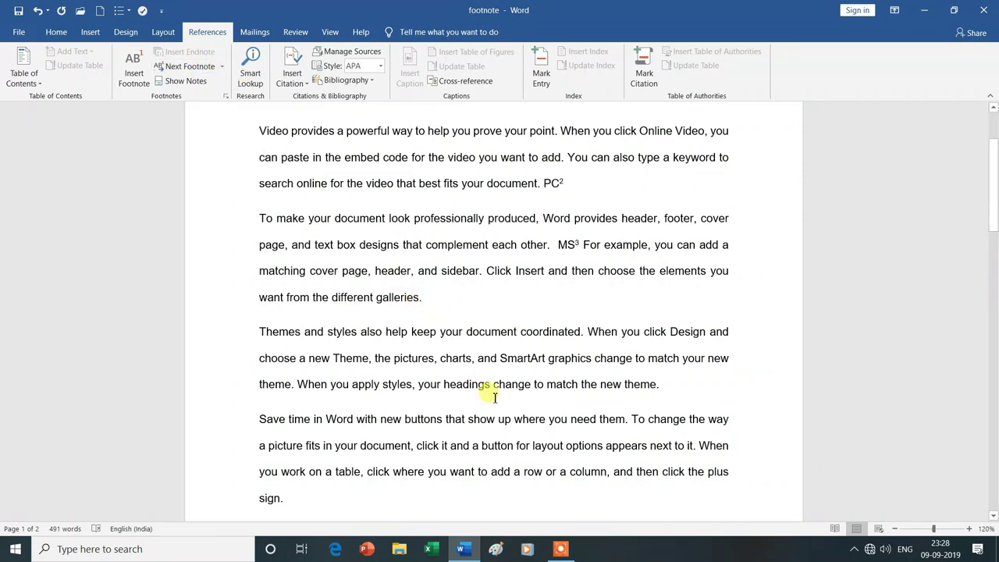
pyautogui.scroll(-3, 494, 398)
pyautogui.scroll(-1, 494, 398)
pyautogui.scroll(-3, 494, 399)
pyautogui.scroll(-3, 494, 397)
pyautogui.scroll(-2, 494, 397)
pyautogui.scroll(-2, 493, 398)
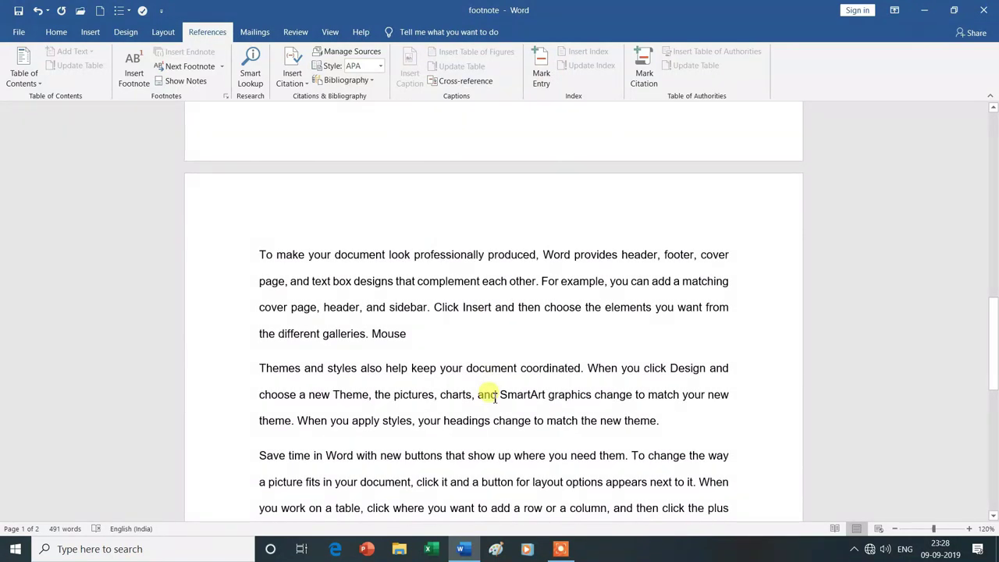
pyautogui.moveTo(391, 334)
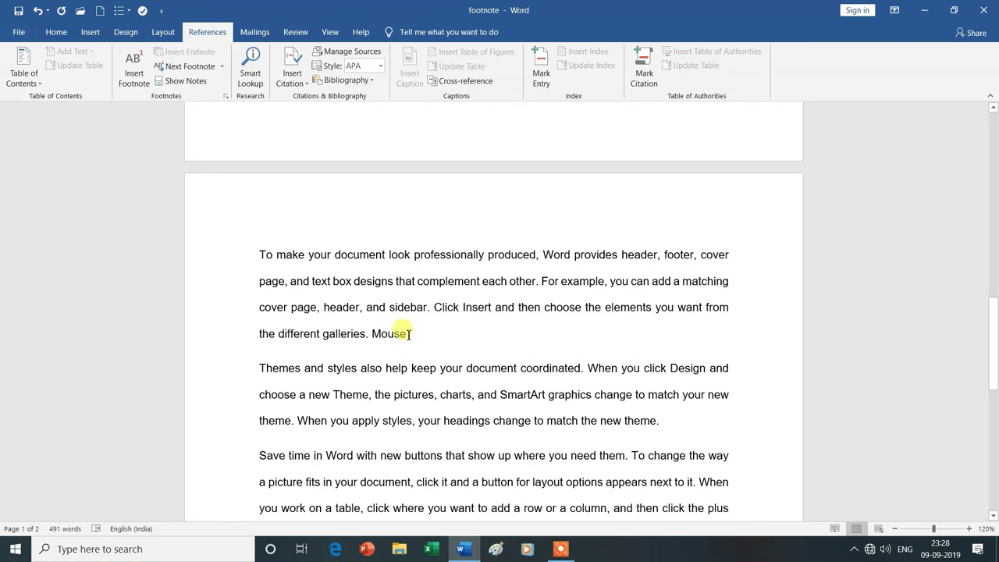
# - Insert an endnote after the word Mouse with the text 'input device'
pyautogui.click(409, 334)
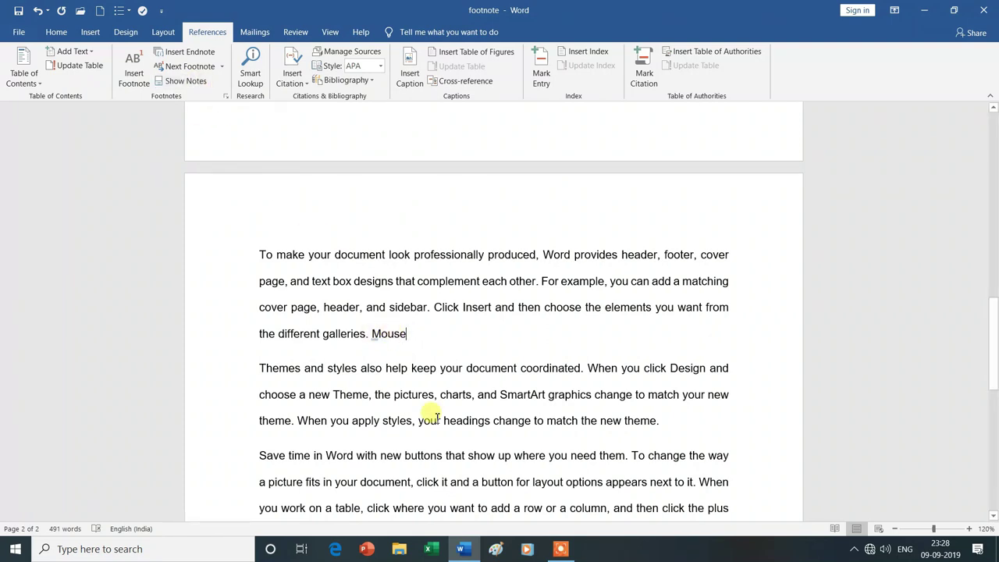
pyautogui.doubleClick(389, 334)
pyautogui.click(386, 331)
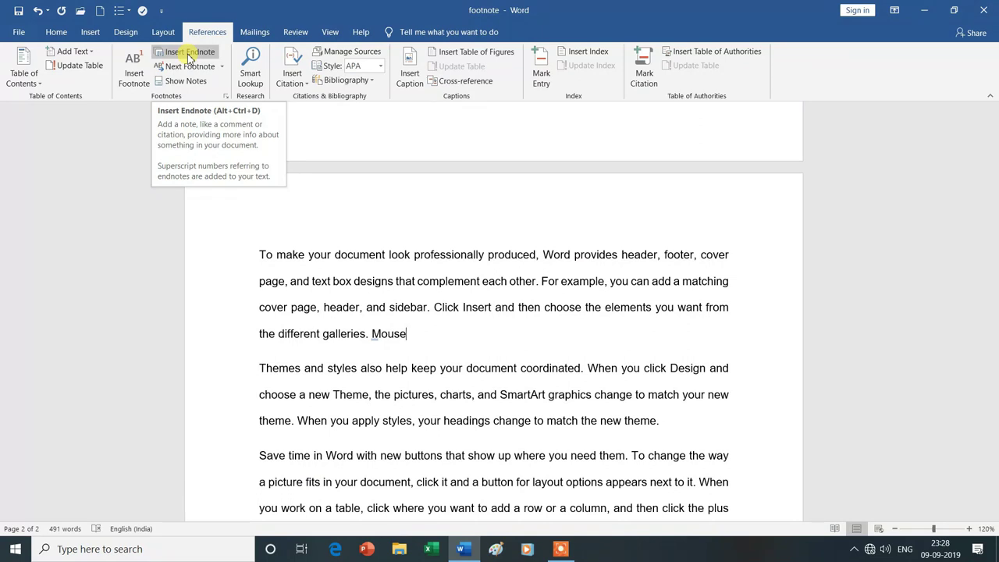
pyautogui.click(188, 53)
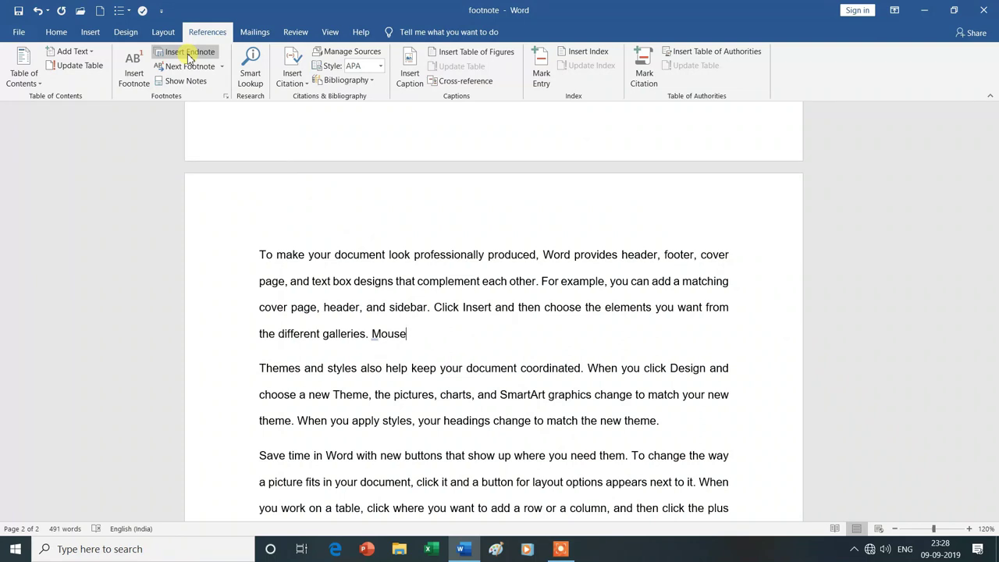
pyautogui.click(188, 53)
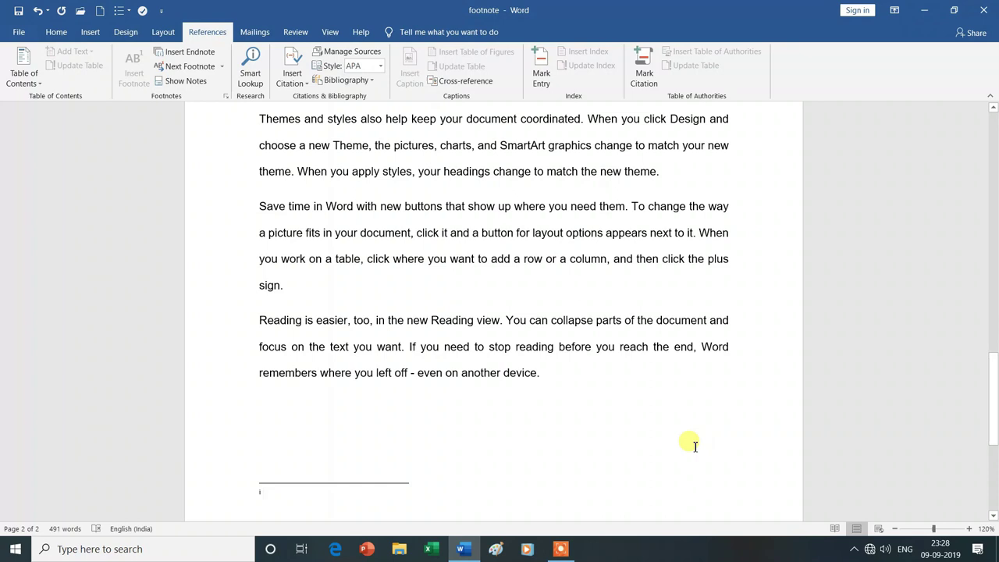
pyautogui.scroll(-2, 694, 444)
pyautogui.scroll(-1, 694, 445)
pyautogui.scroll(-1, 695, 445)
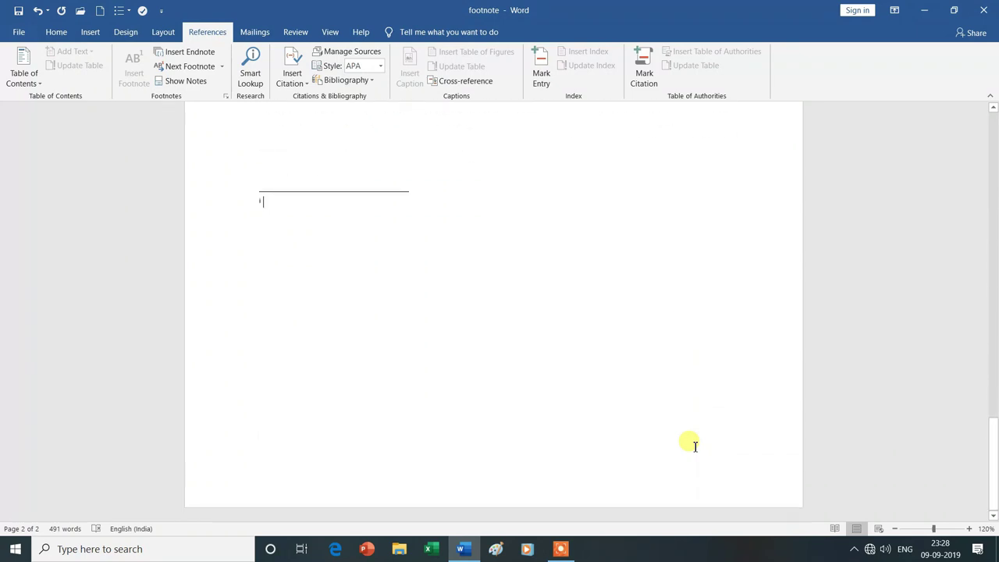
pyautogui.scroll(1, 695, 445)
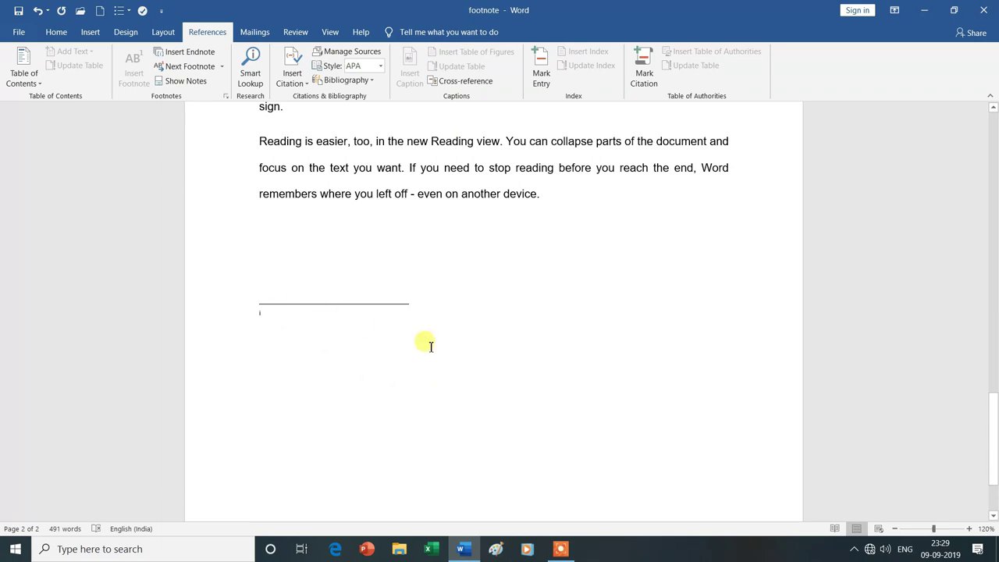
pyautogui.write('input device')
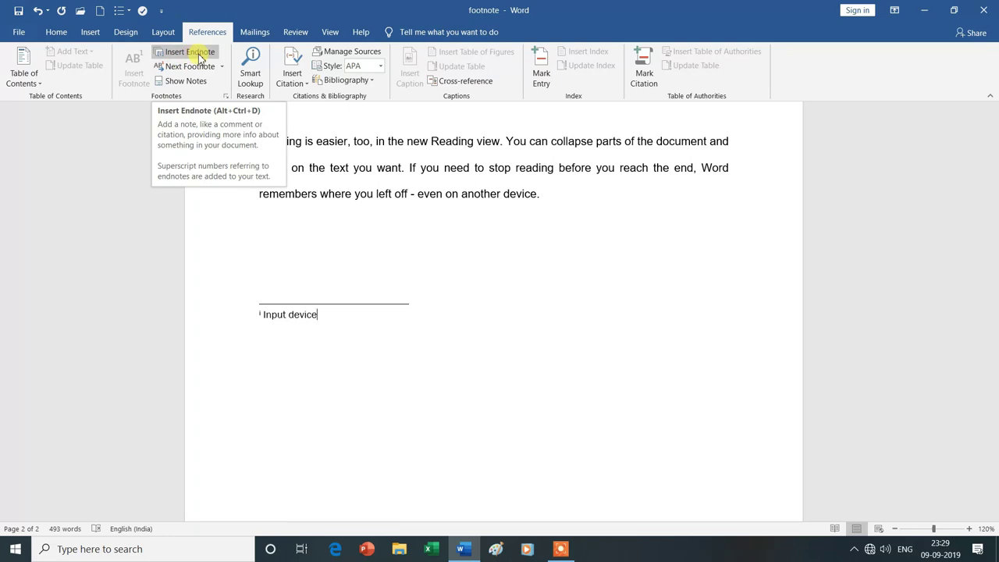
# - Add a full stop after 'sign' at the end of the Save time paragraph
pyautogui.scroll(3, 477, 341)
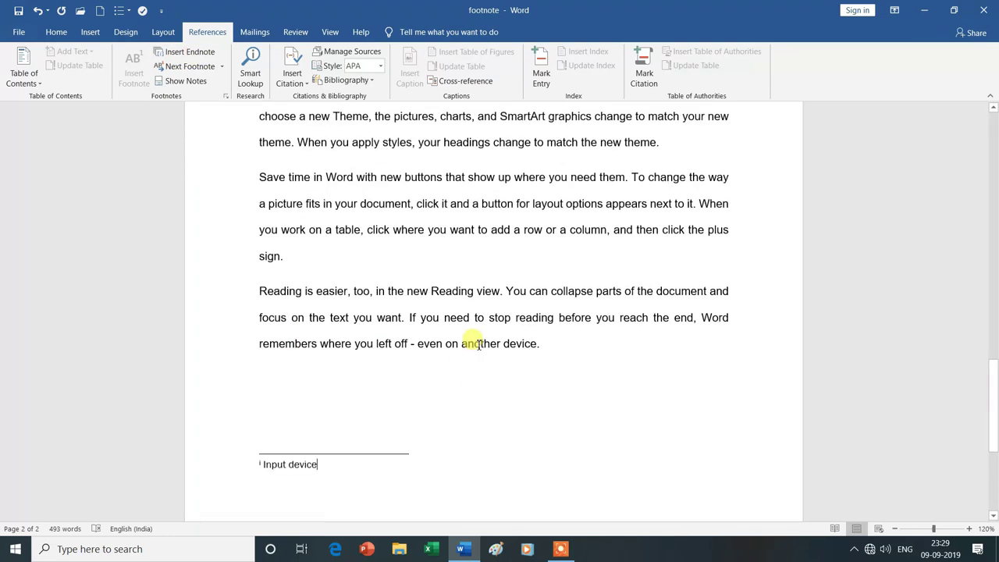
pyautogui.scroll(3, 479, 344)
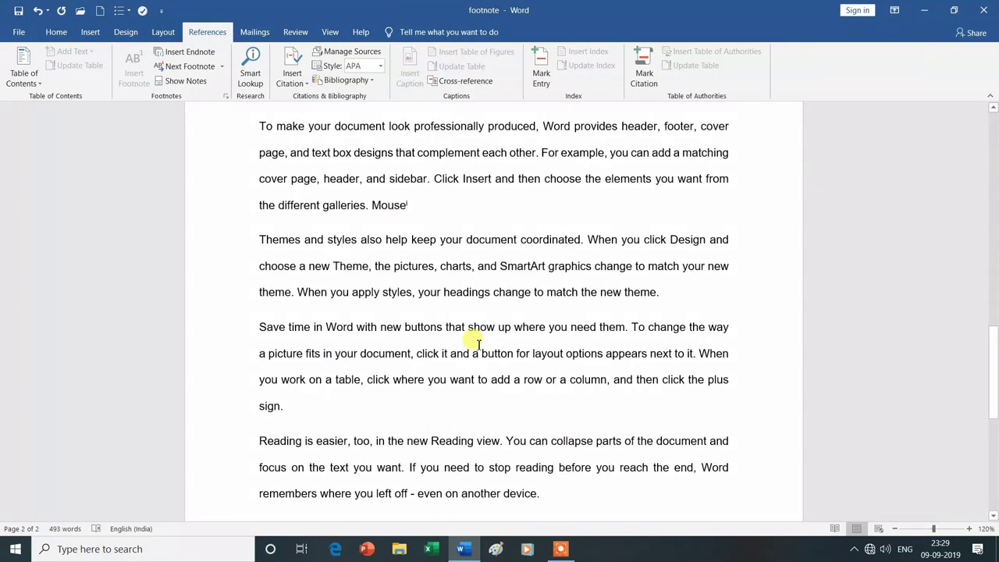
pyautogui.scroll(1, 479, 344)
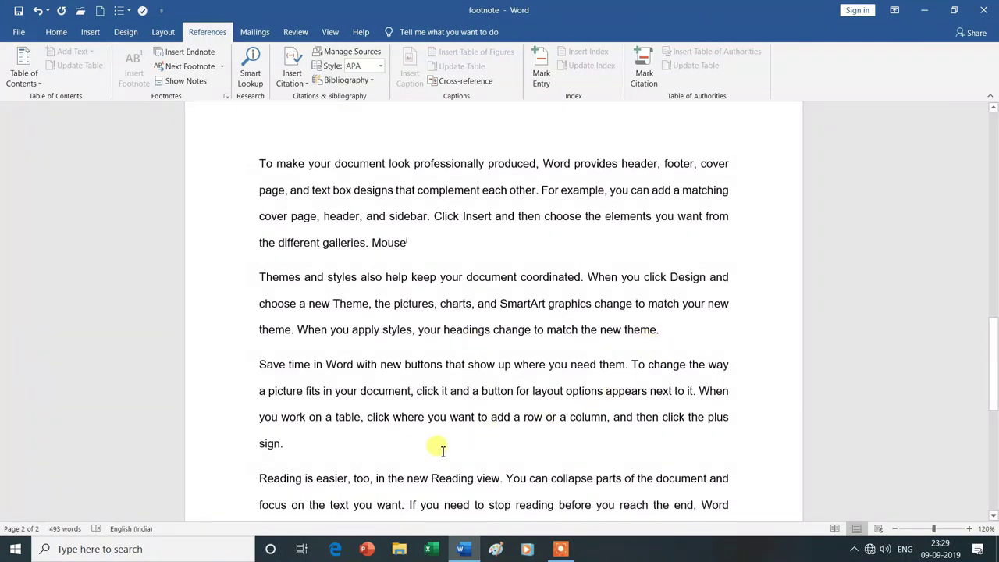
pyautogui.scroll(-2, 441, 449)
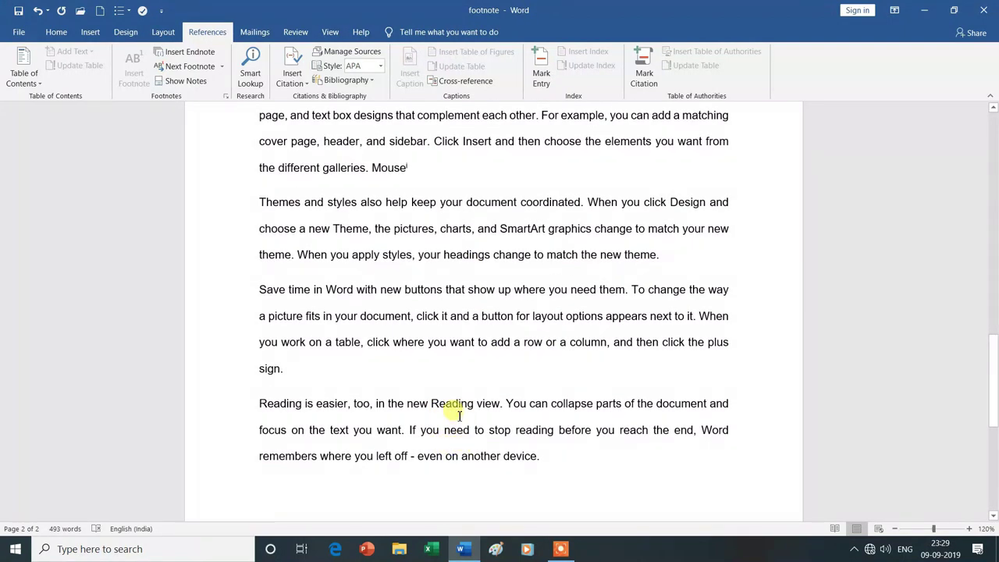
pyautogui.scroll(2, 422, 207)
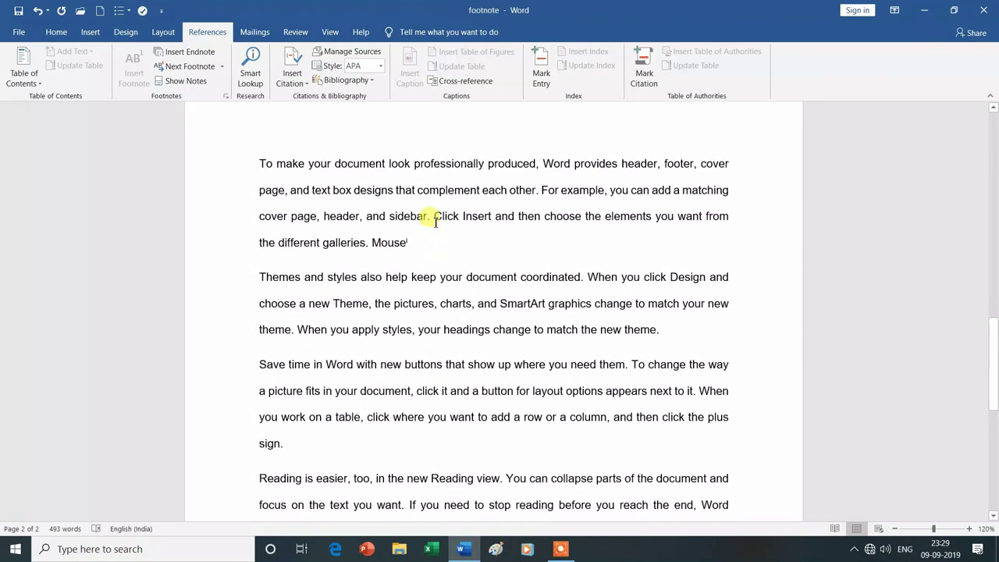
pyautogui.scroll(3, 435, 221)
pyautogui.scroll(3, 435, 221)
pyautogui.scroll(2, 435, 222)
pyautogui.scroll(-2, 436, 222)
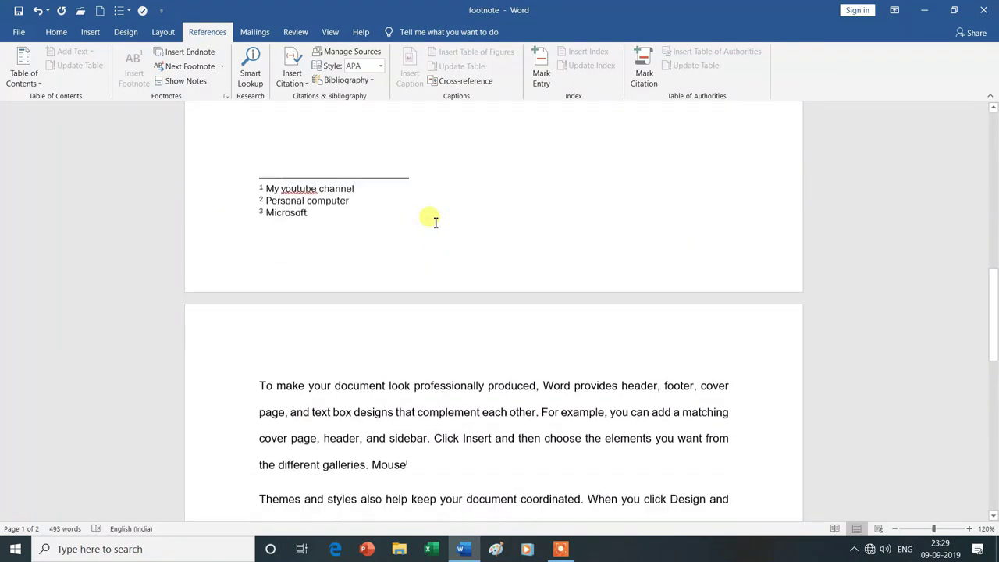
pyautogui.scroll(-4, 436, 221)
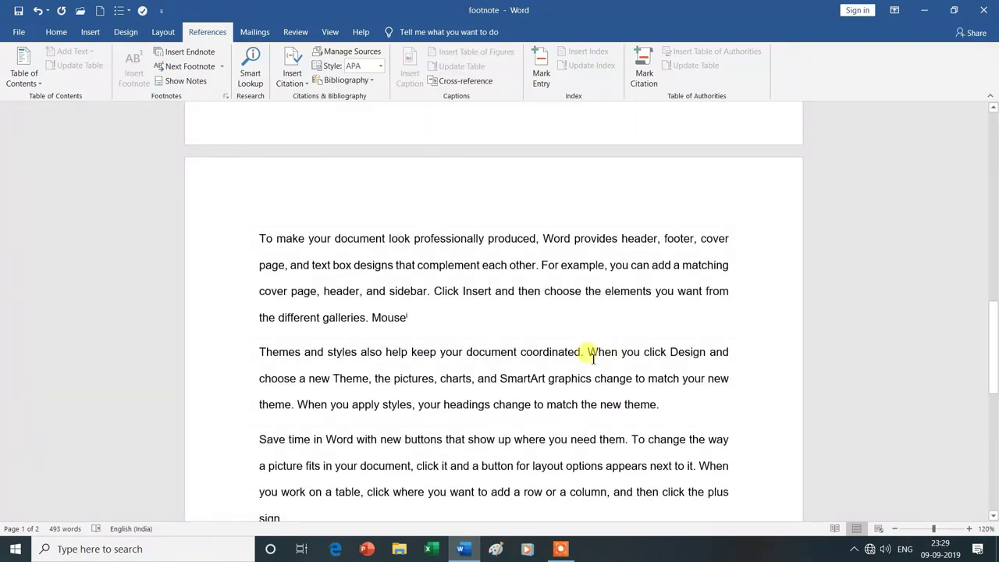
pyautogui.scroll(-3, 594, 358)
pyautogui.click(280, 407)
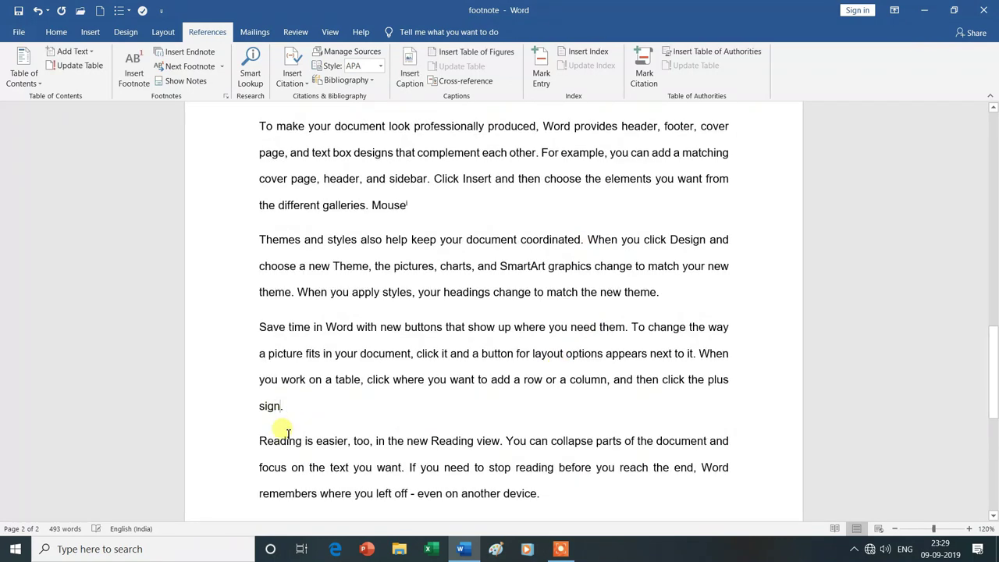
pyautogui.write('.')
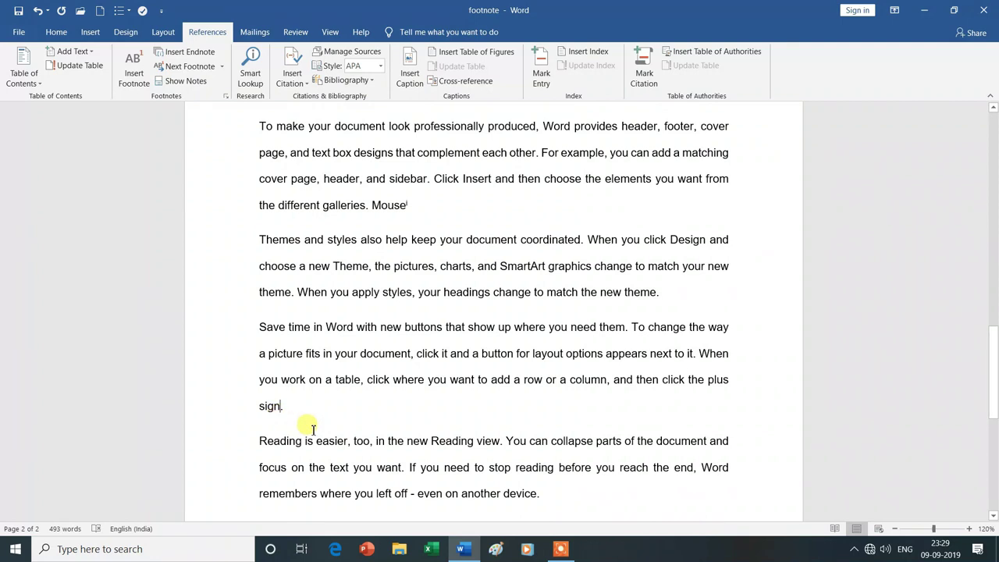
pyautogui.scroll(-2, 313, 428)
pyautogui.scroll(-1, 312, 427)
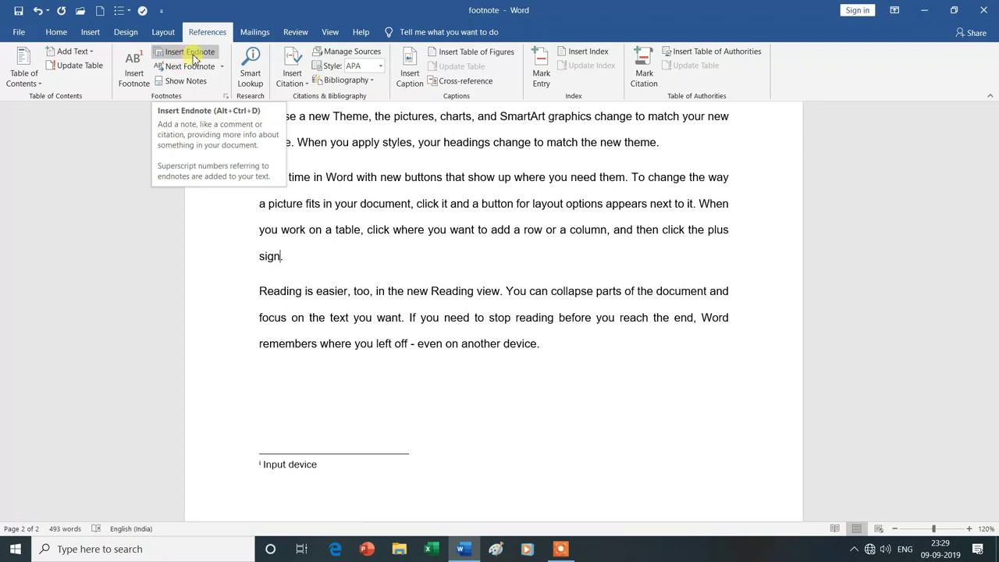
# - Insert endnote ii after the word sign with the text 'signature'
pyautogui.click(192, 58)
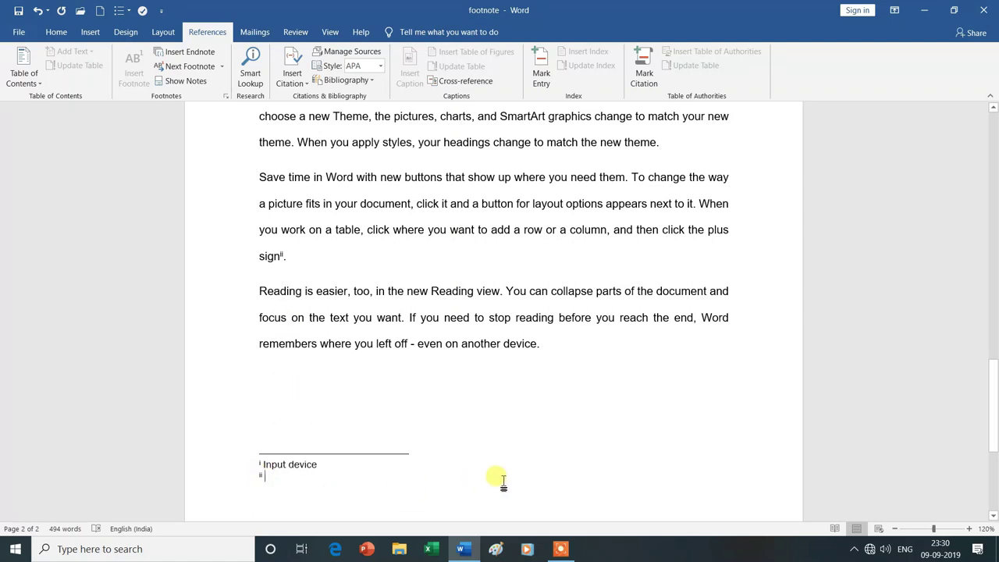
pyautogui.write('signature')
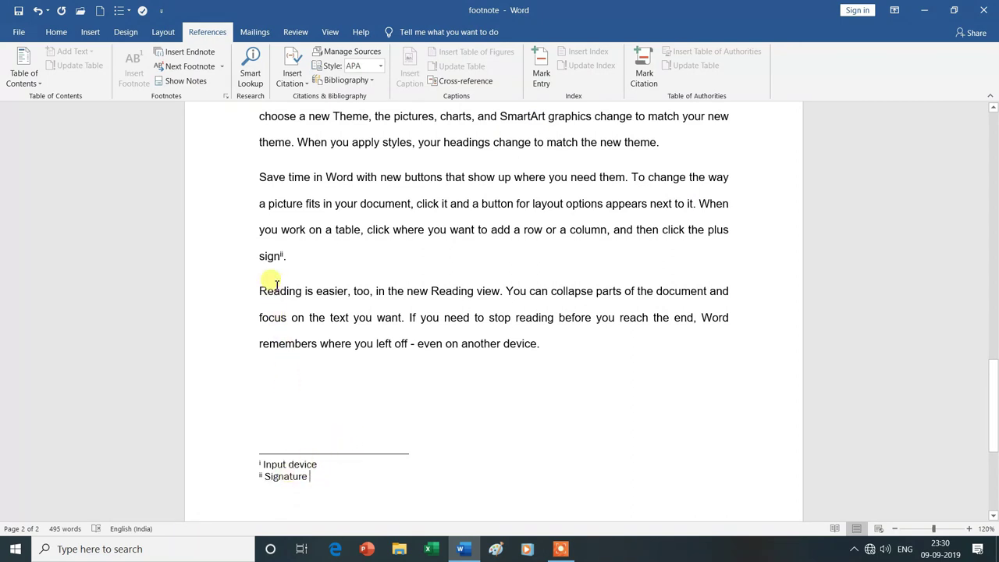
pyautogui.moveTo(185, 67)
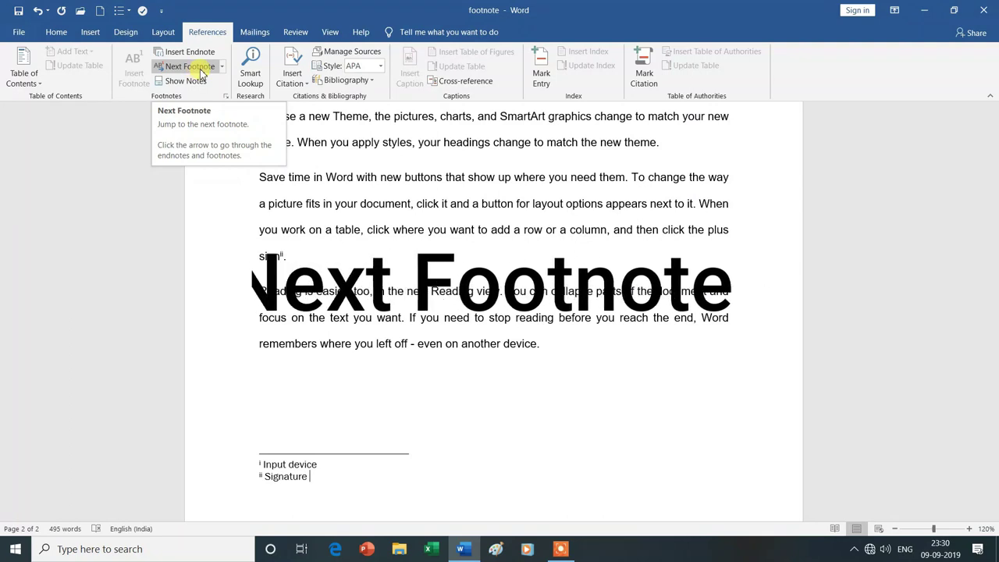
# - Jump to the next footnote reference, starting from after the Ysgyan Tech title
pyautogui.click(192, 66)
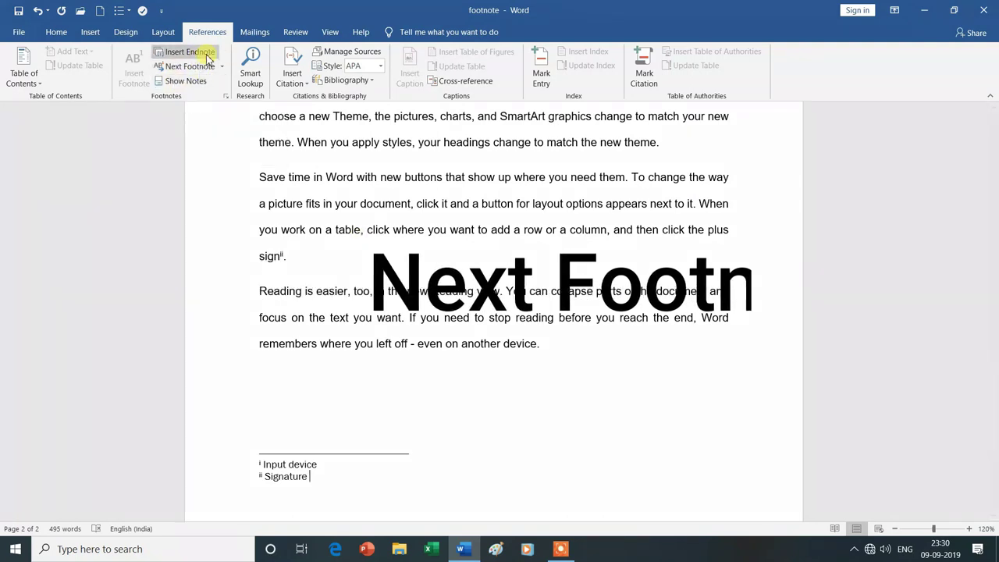
pyautogui.scroll(8, 388, 383)
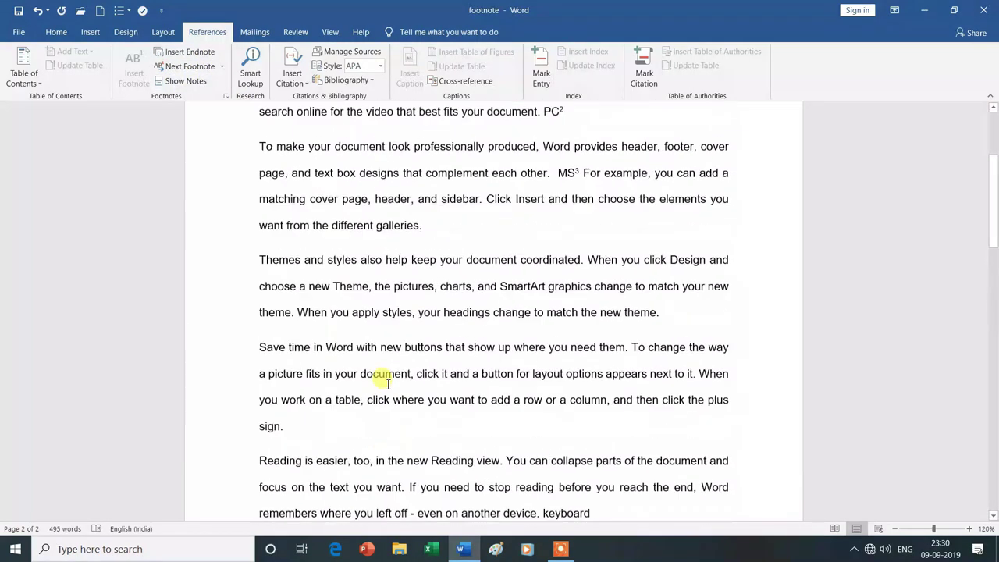
pyautogui.scroll(6, 384, 381)
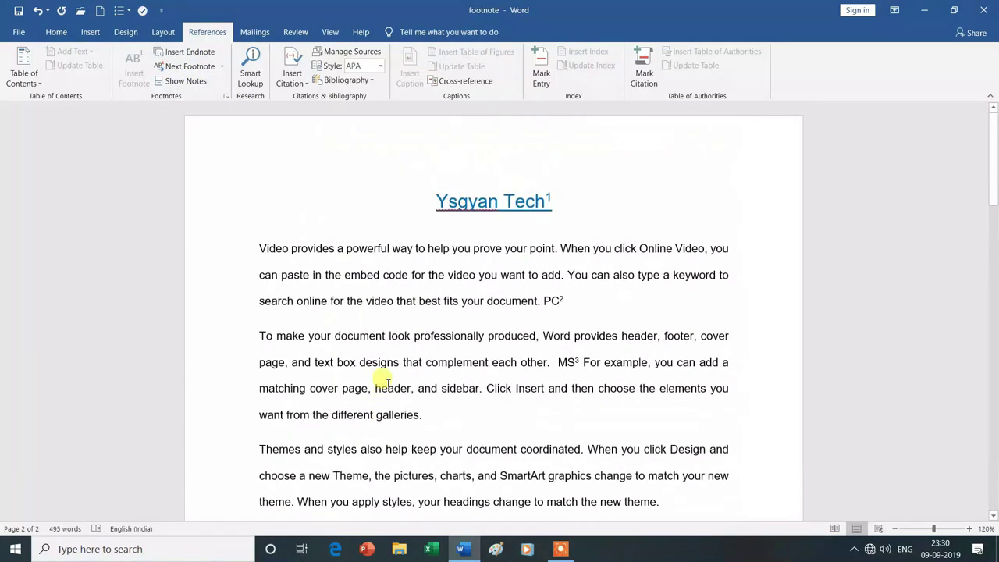
pyautogui.click(564, 205)
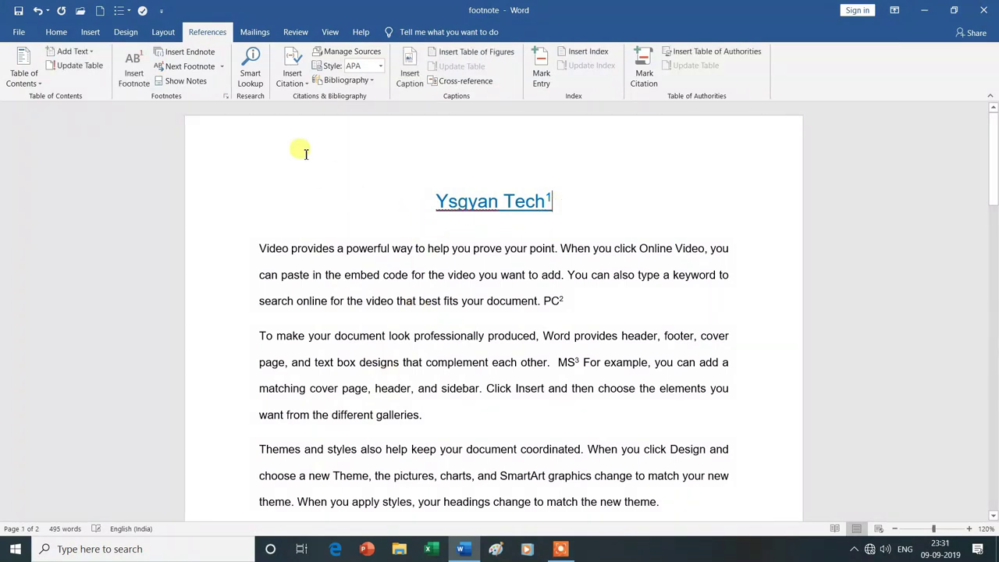
pyautogui.click(222, 69)
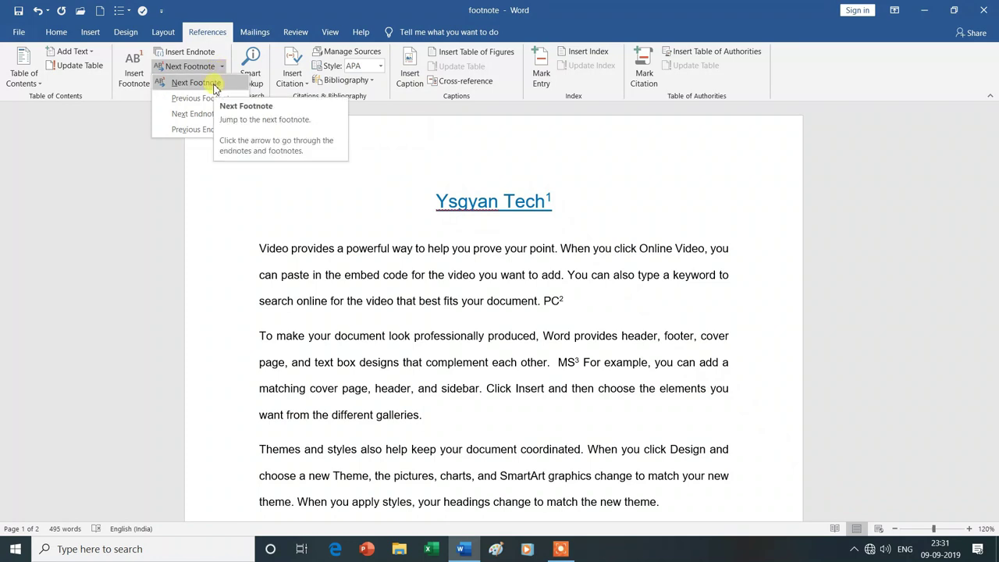
pyautogui.click(216, 84)
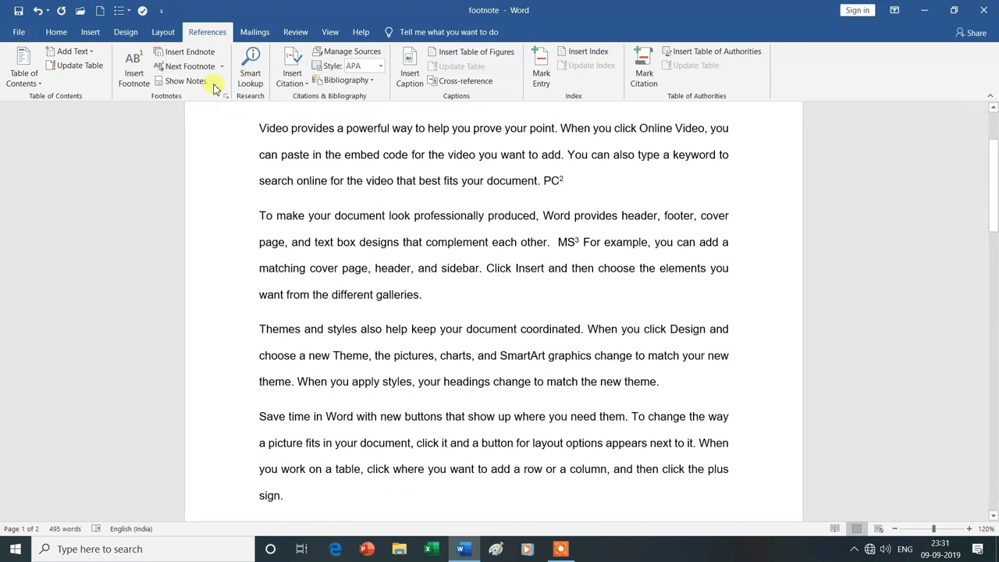
# - Go back to footnote 1 in the title, then forward to the PC footnote
pyautogui.scroll(3, 484, 191)
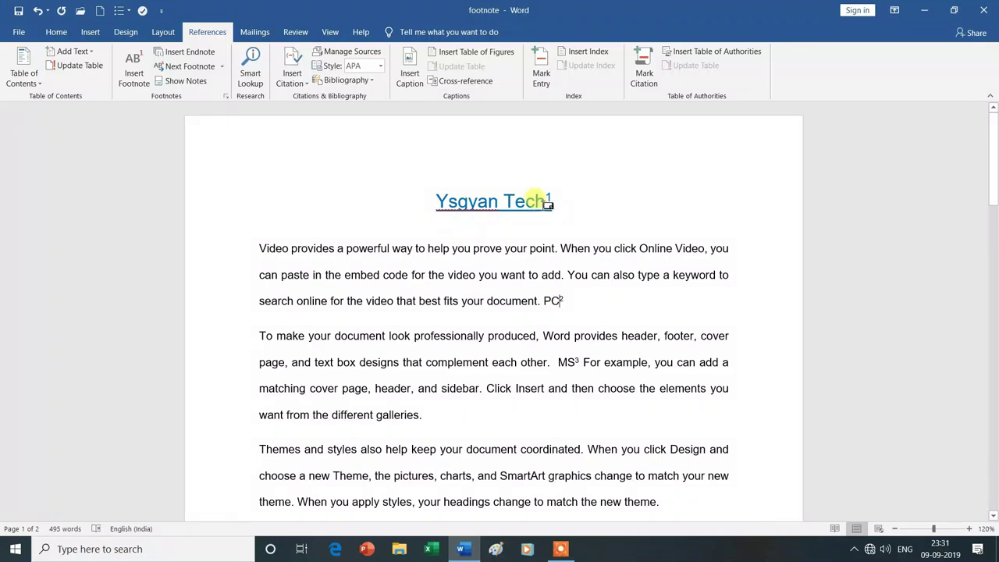
pyautogui.moveTo(553, 180)
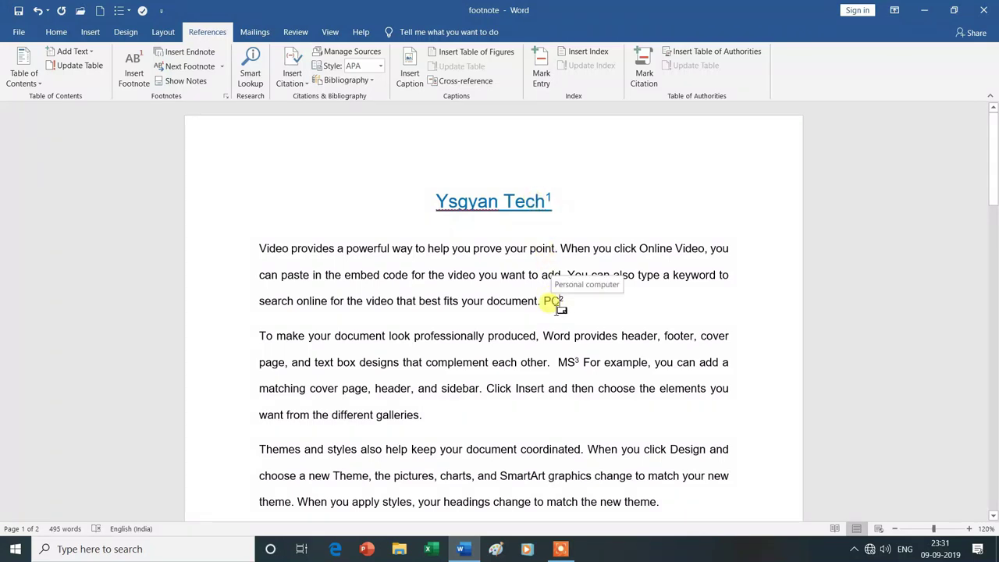
pyautogui.click(222, 68)
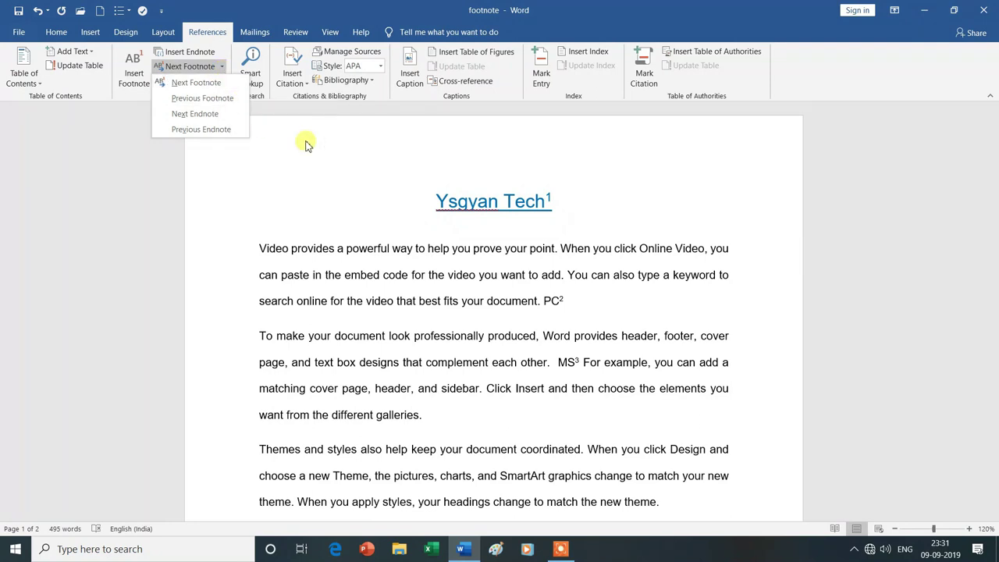
pyautogui.click(223, 104)
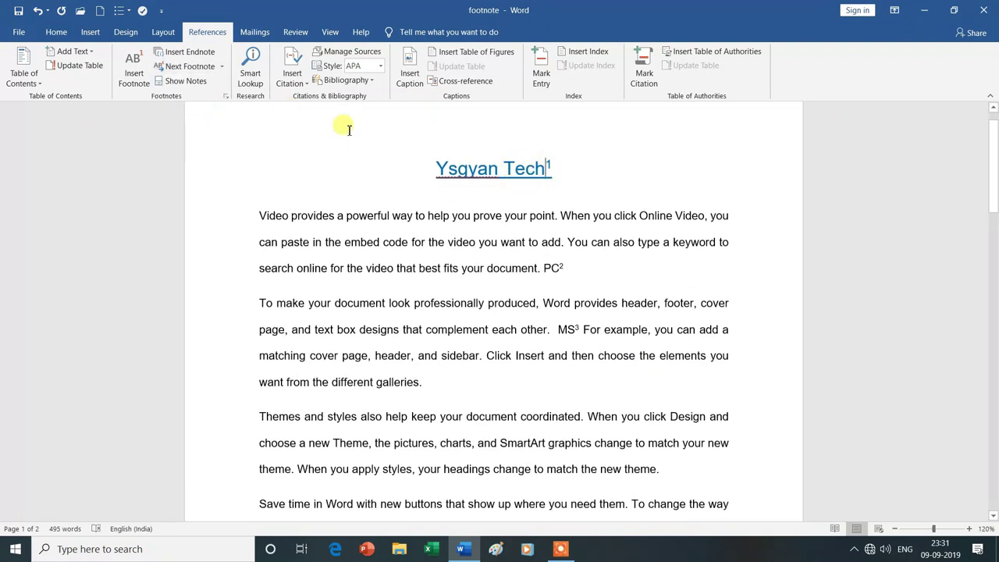
pyautogui.click(222, 67)
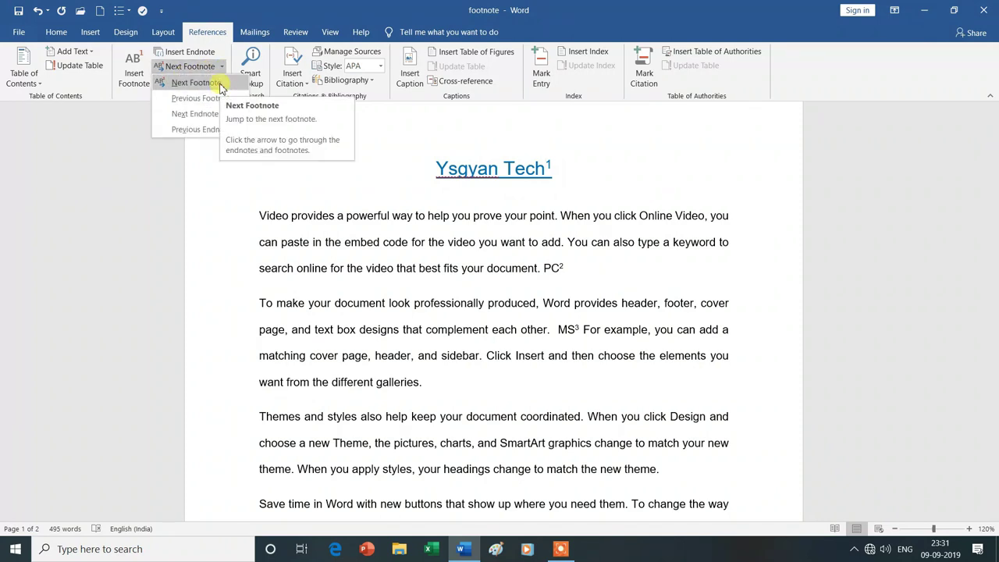
pyautogui.click(220, 83)
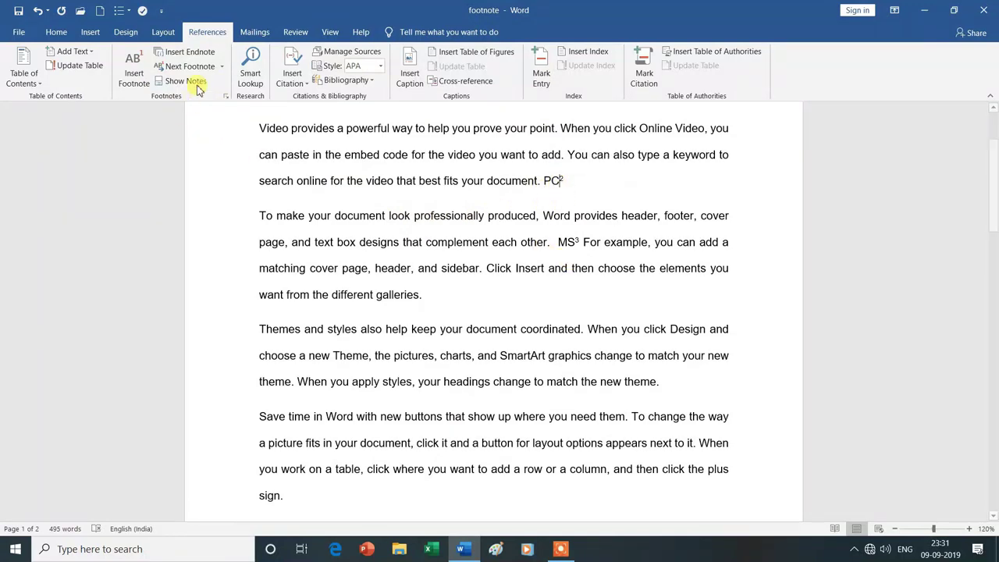
pyautogui.click(221, 69)
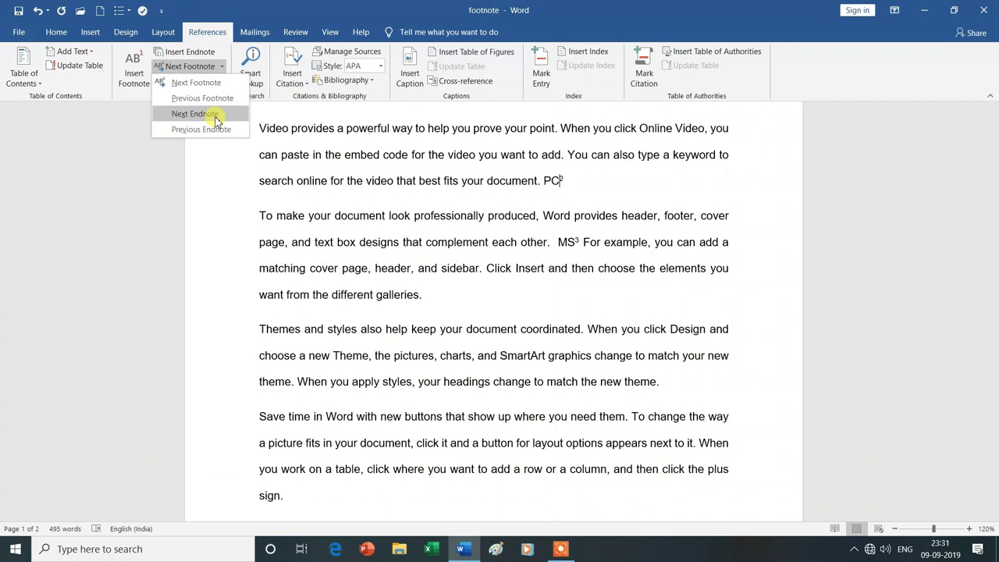
# - Jump to endnote i after Mouse, check the endnote list, and return to it
pyautogui.click(195, 114)
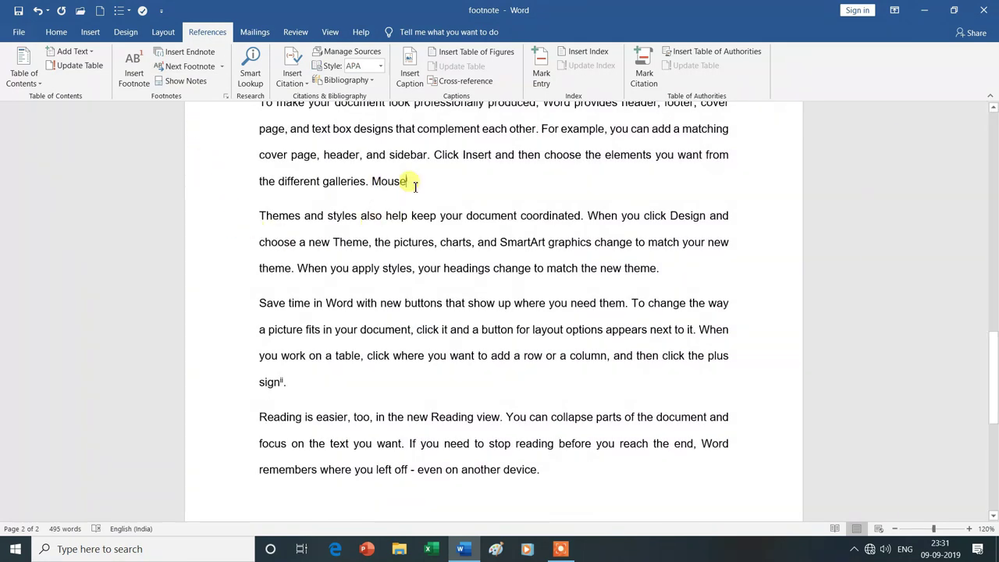
pyautogui.scroll(-1, 394, 390)
pyautogui.scroll(-3, 391, 386)
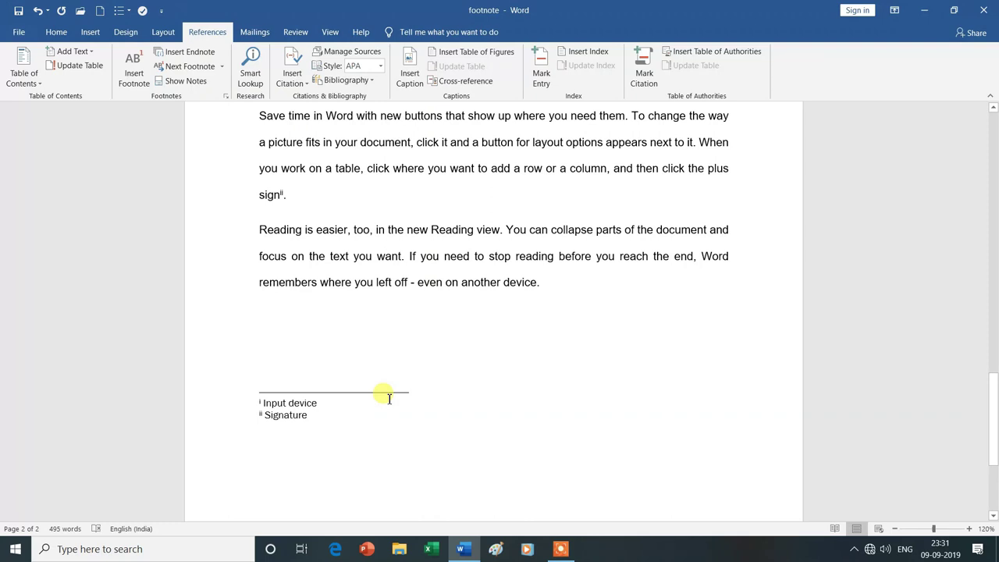
pyautogui.scroll(1, 389, 398)
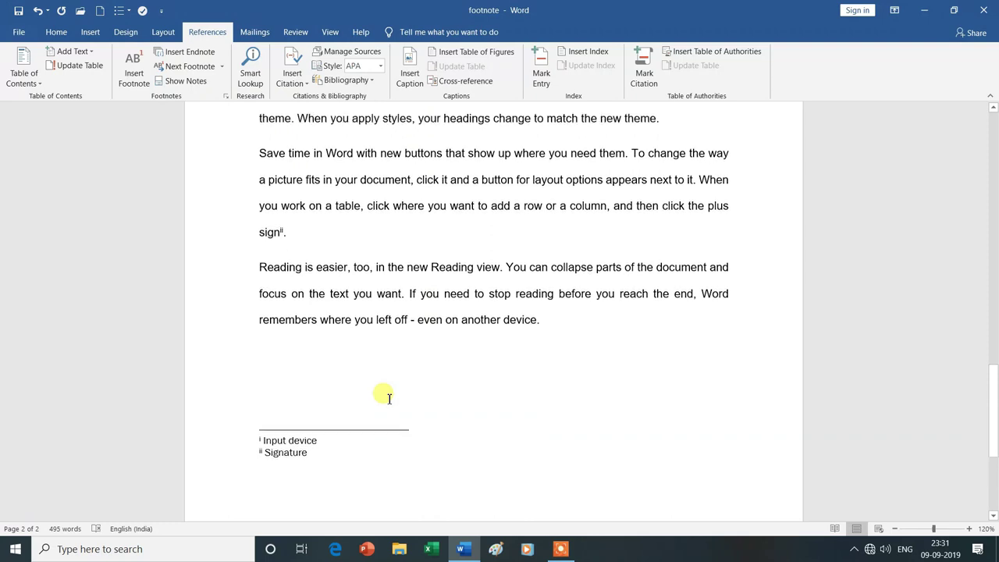
pyautogui.click(221, 67)
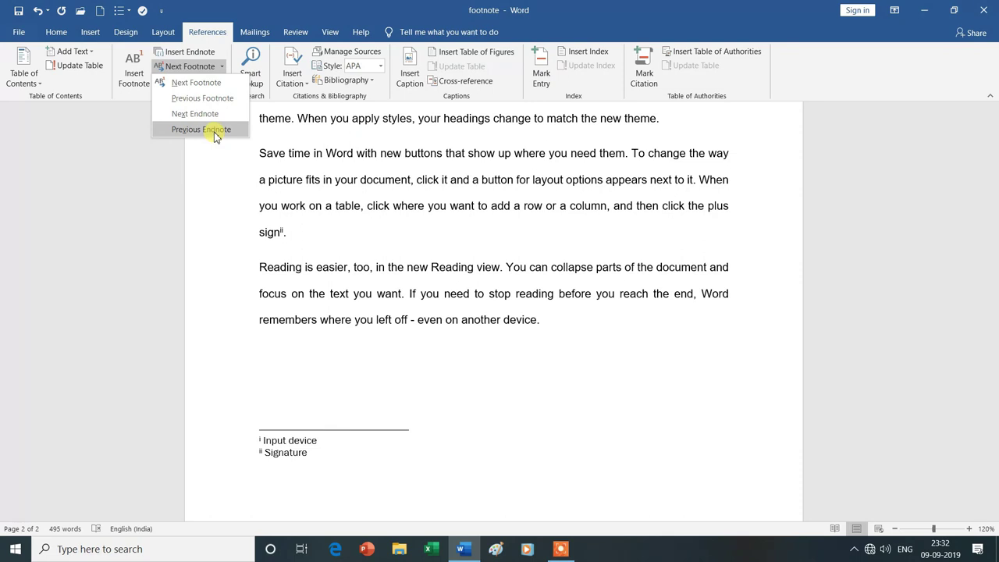
pyautogui.click(216, 129)
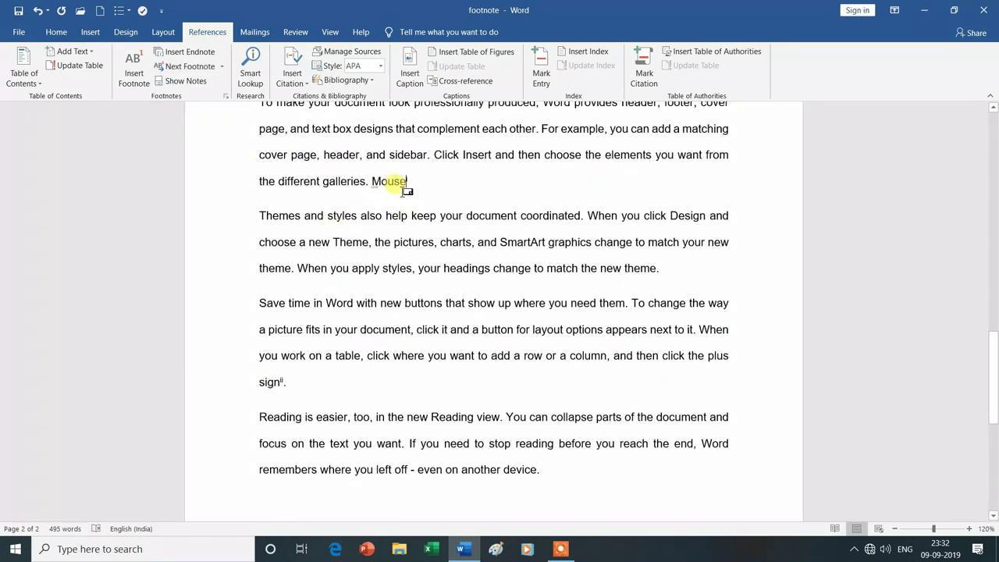
# - Move to endnote ii after sign, back to Mouse, and preview its Input device note
pyautogui.click(222, 68)
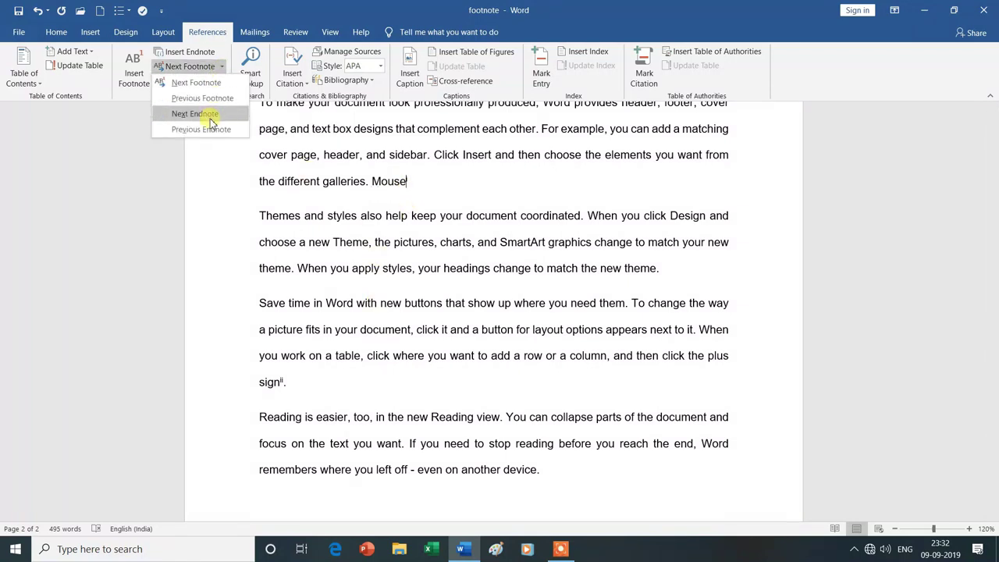
pyautogui.click(211, 121)
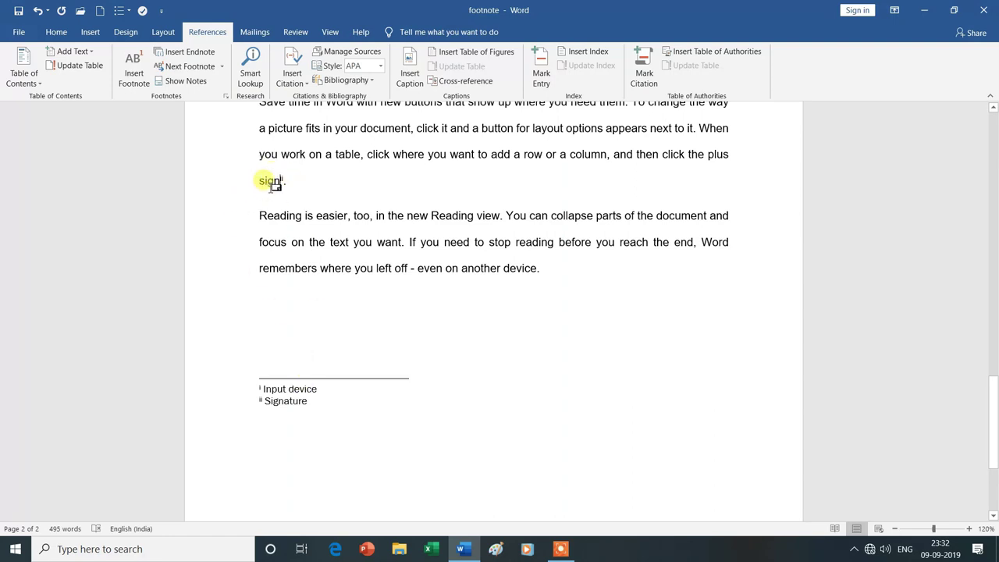
pyautogui.click(223, 68)
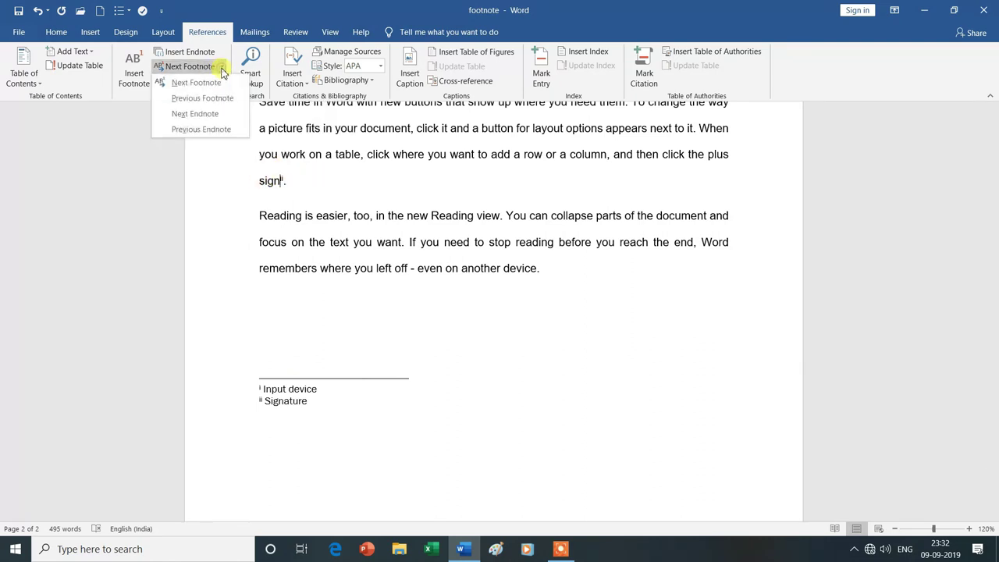
pyautogui.click(201, 129)
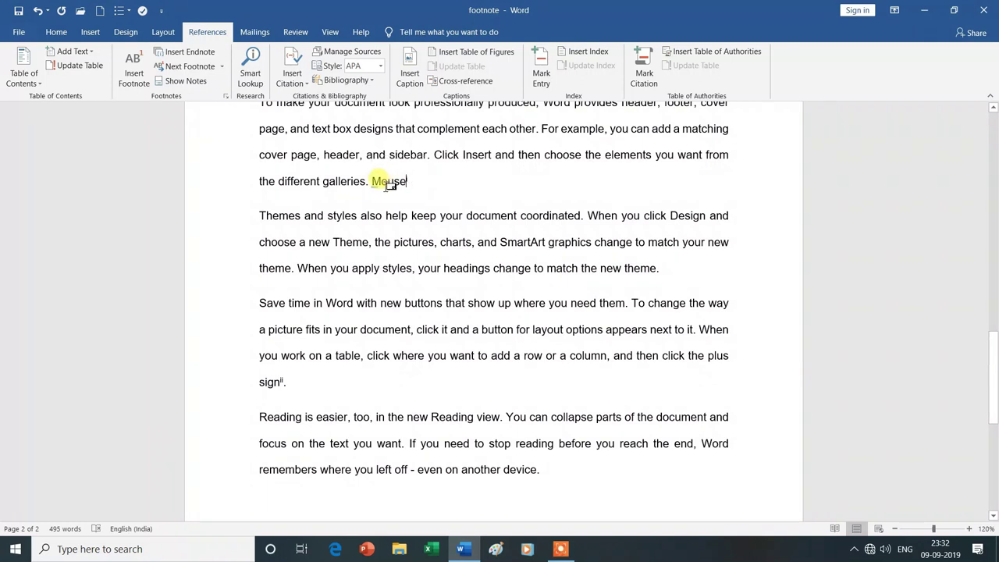
pyautogui.moveTo(386, 186); pyautogui.dragTo(407, 186)
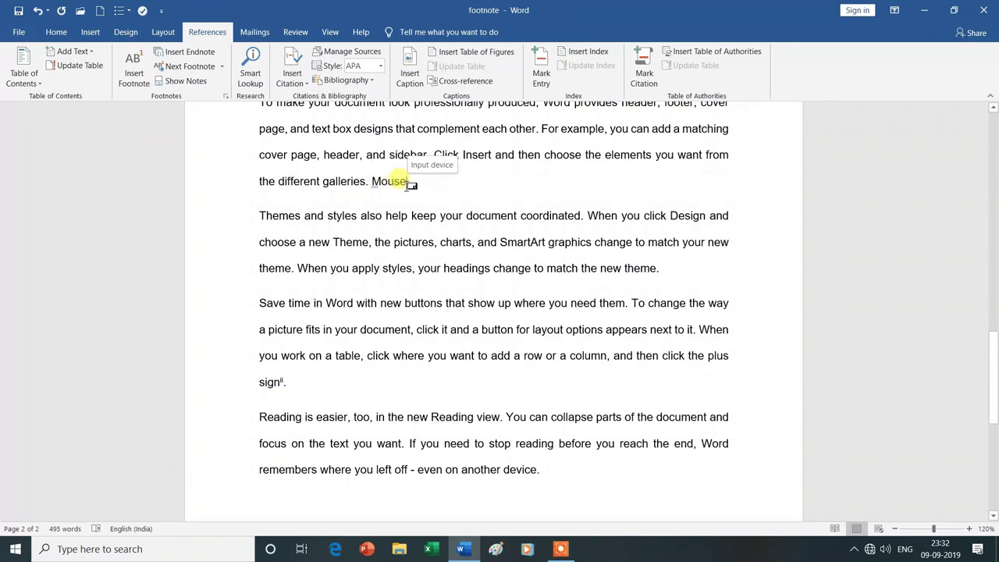
pyautogui.moveTo(408, 186); pyautogui.dragTo(406, 185)
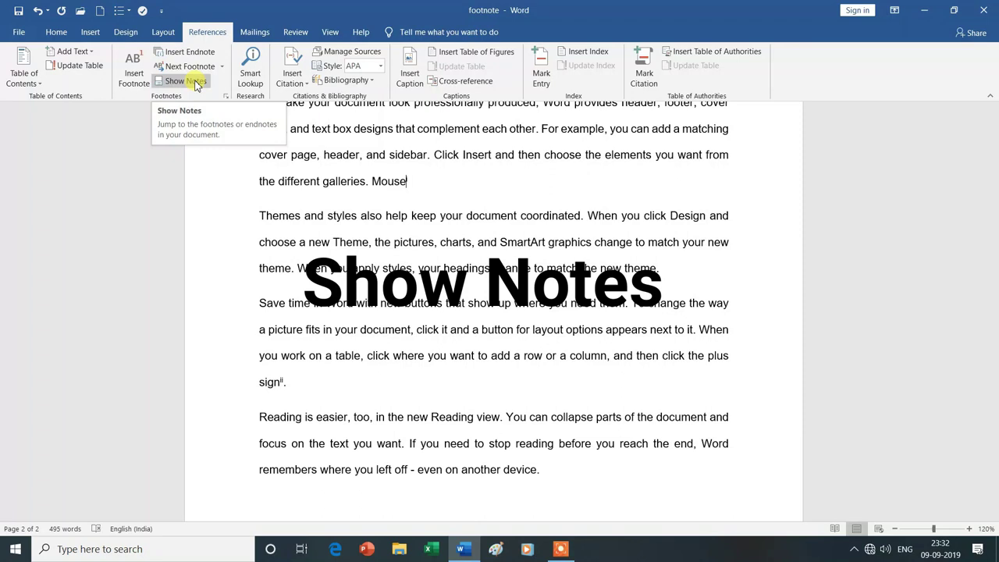
# - Show the footnote area via Show Notes, jump back to the MS reference, then reopen Show Notes
pyautogui.click(196, 82)
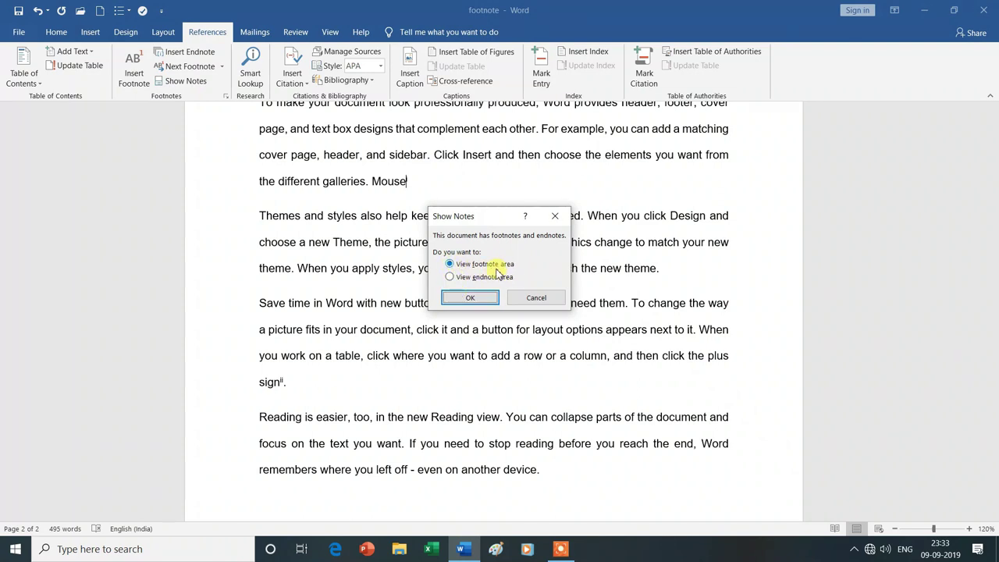
pyautogui.click(469, 297)
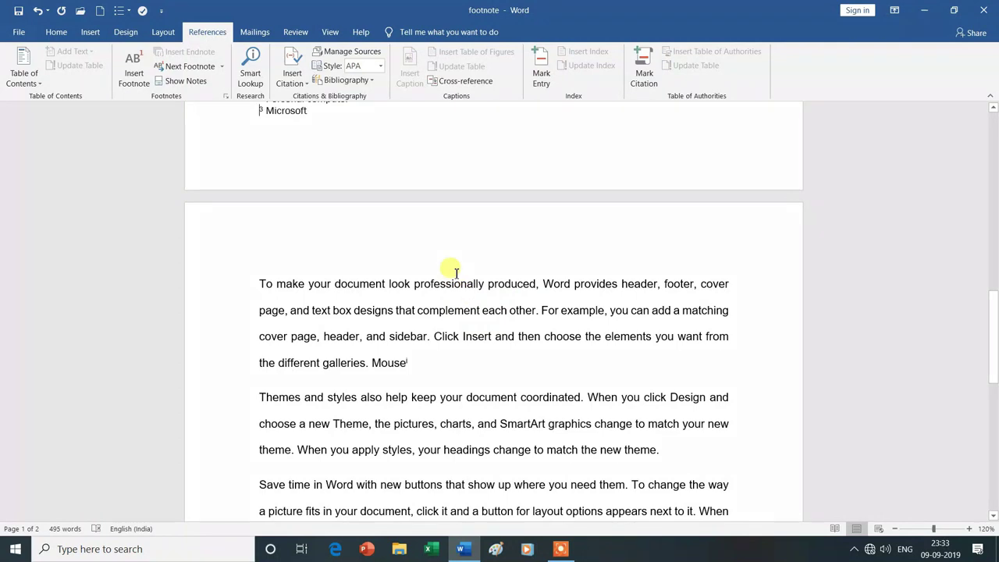
pyautogui.scroll(3, 452, 265)
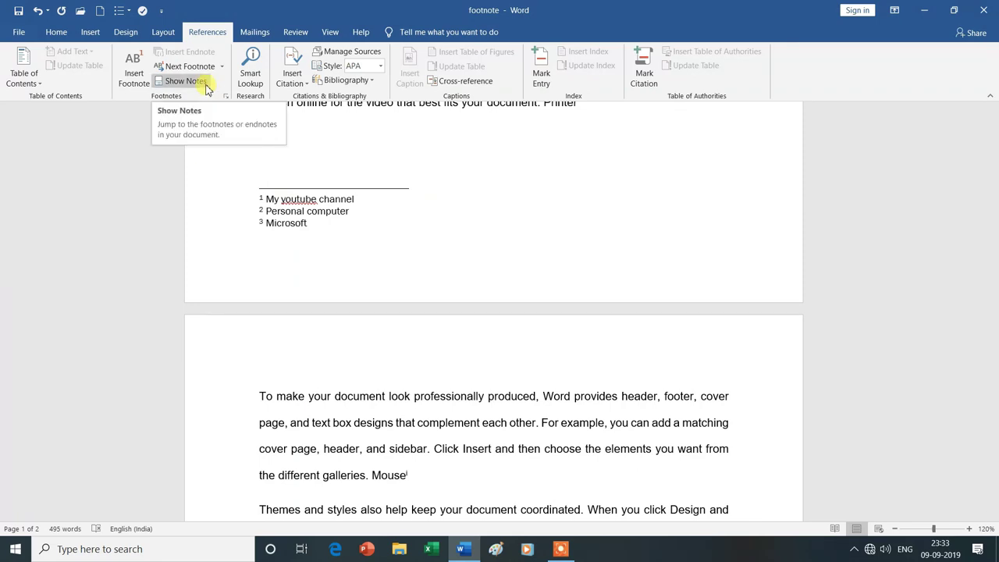
pyautogui.click(202, 86)
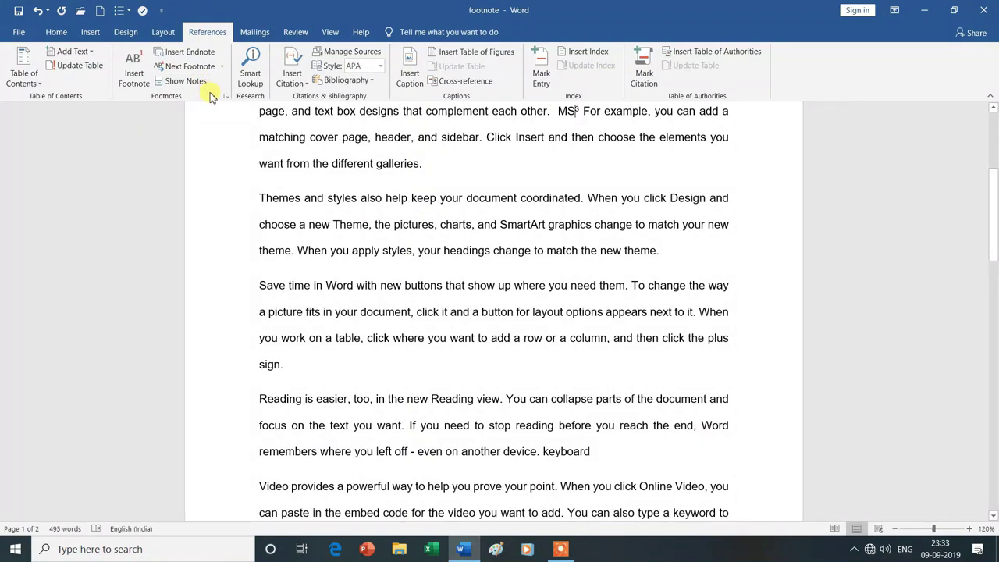
pyautogui.click(206, 84)
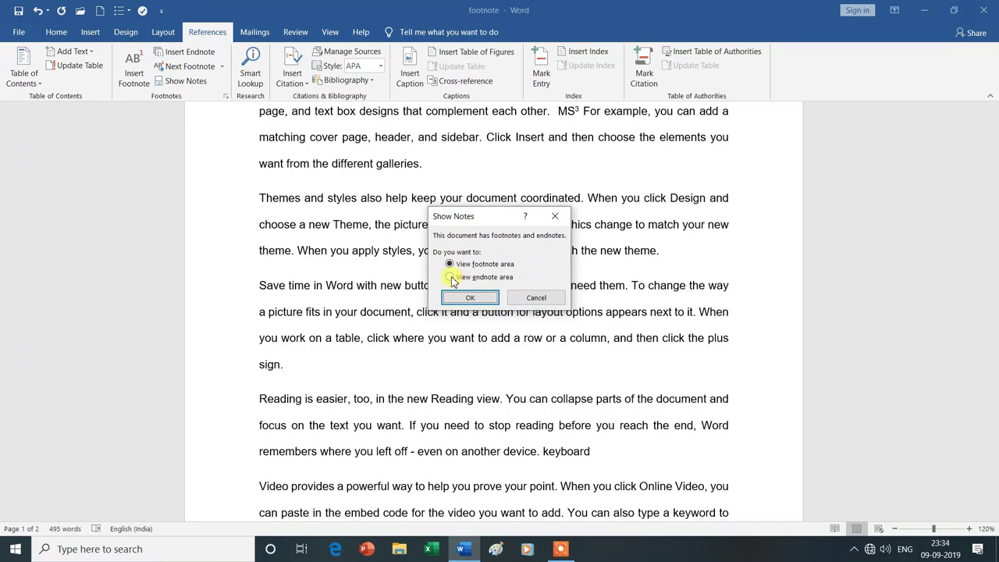
# - Choose View endnote area in Show Notes to display endnotes i Input device and ii Signature
pyautogui.click(452, 278)
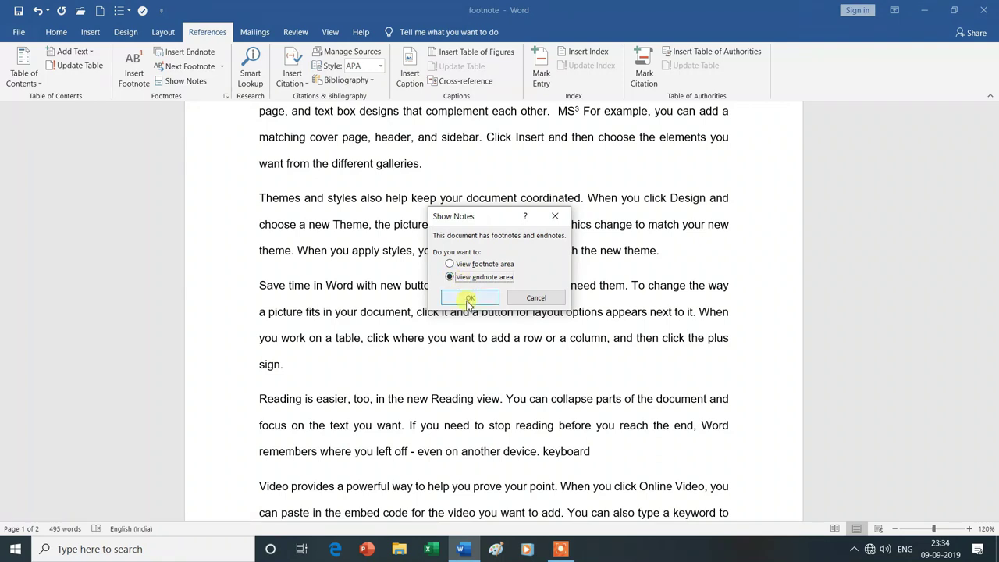
pyautogui.click(468, 299)
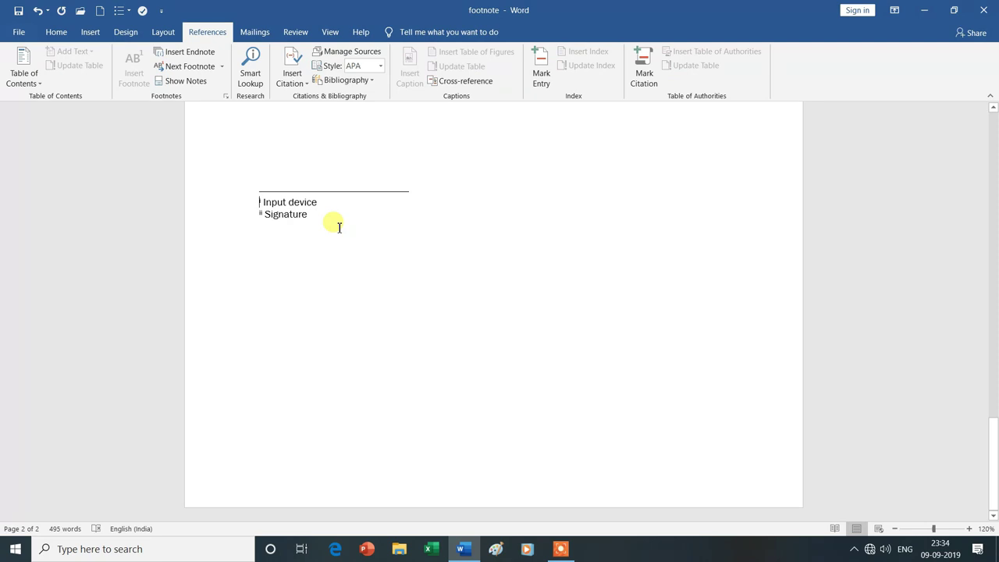
pyautogui.scroll(4, 361, 294)
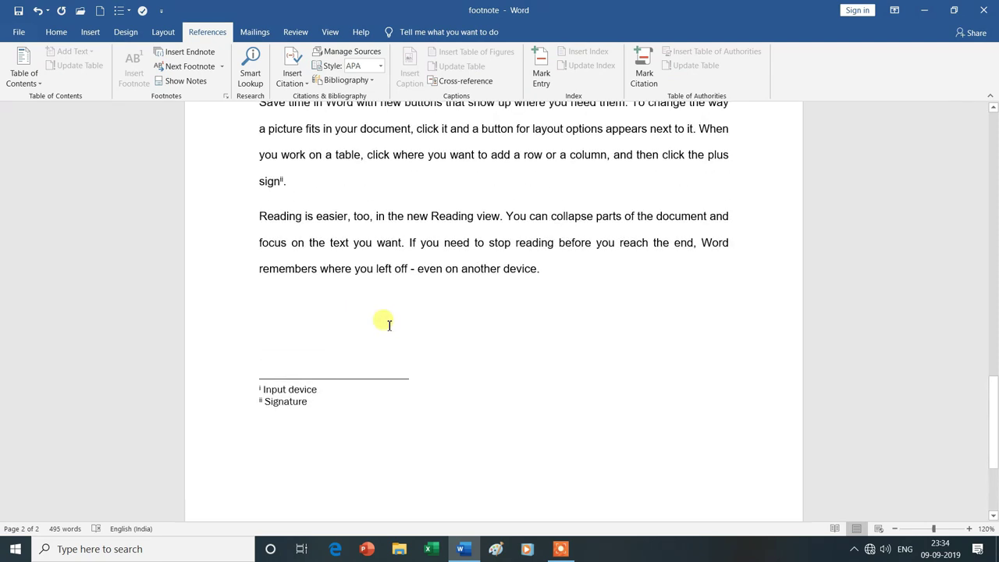
pyautogui.scroll(3, 504, 405)
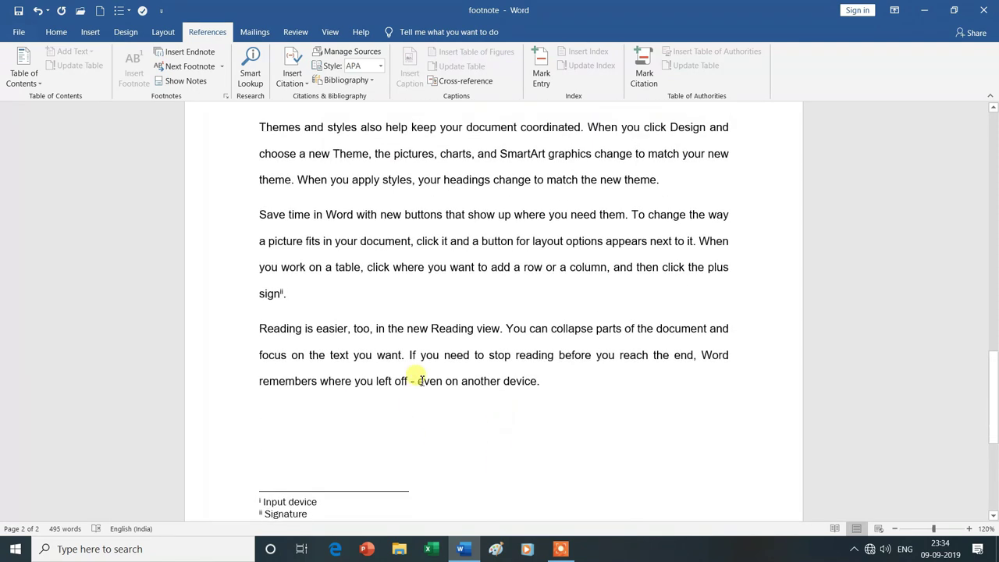